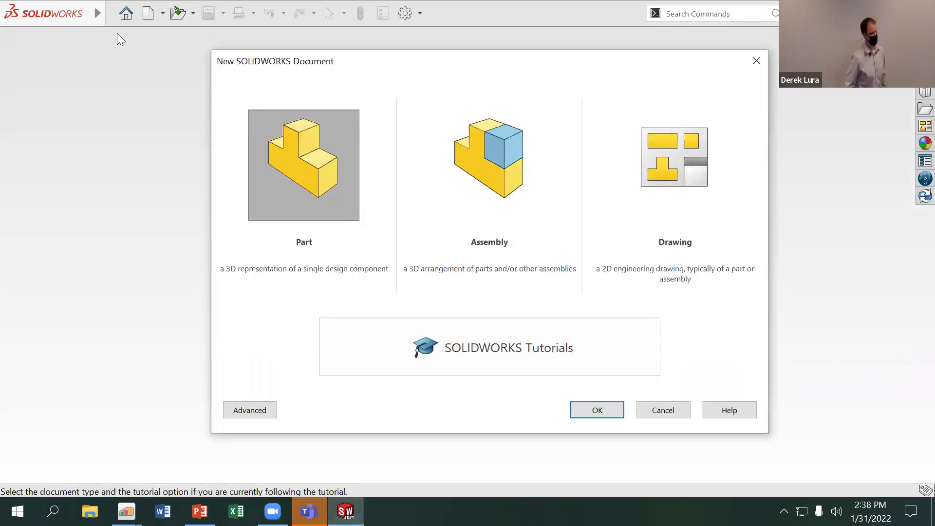
Create a new part document and set its units to MMGS (millimeter, gram, second)
left_click(575, 405)
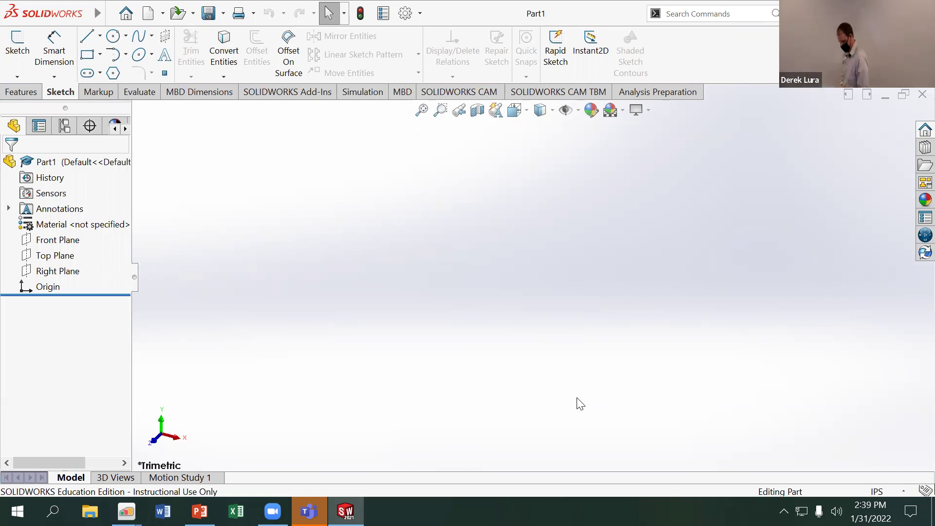
left_click(876, 491)
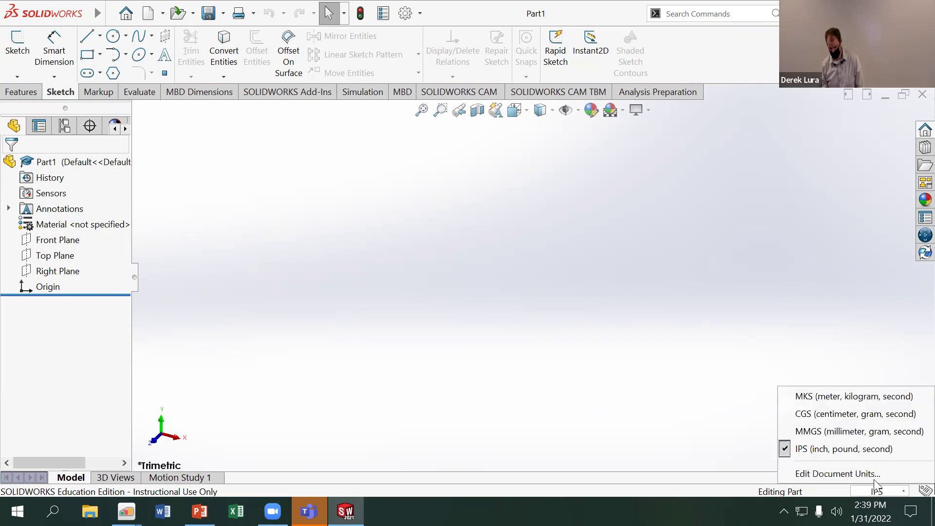
left_click(853, 431)
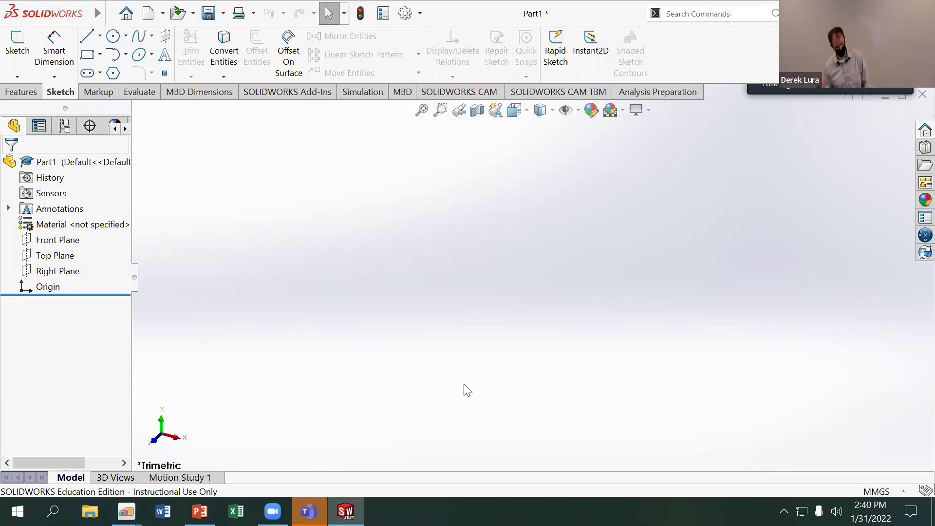
Switch to the course page in the browser, download MountBlock.pdf and examine the enlarged dimensions of the block's views
left_click(127, 512)
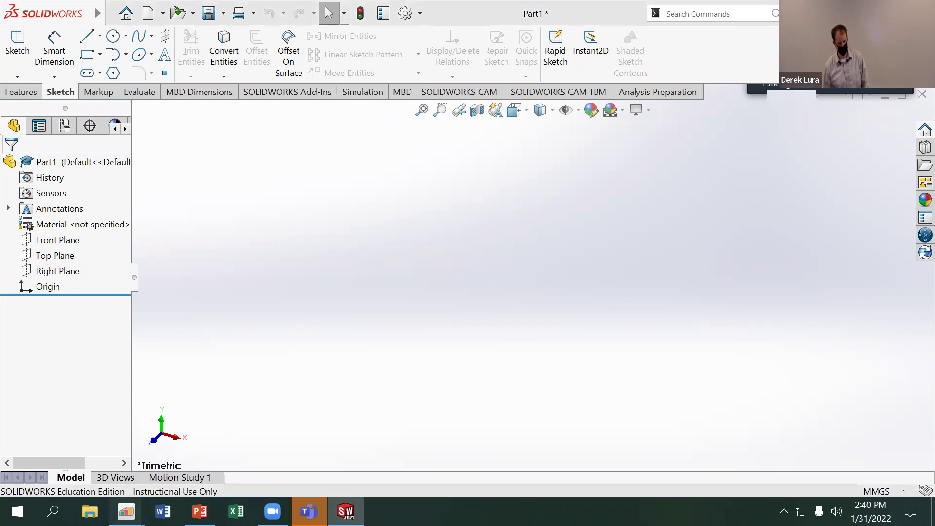
left_click(188, 455)
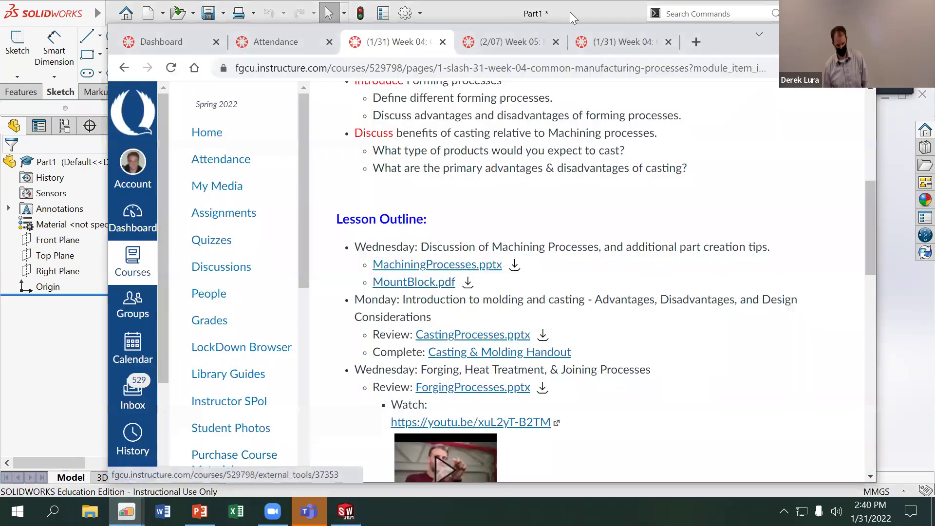
left_click(415, 282)
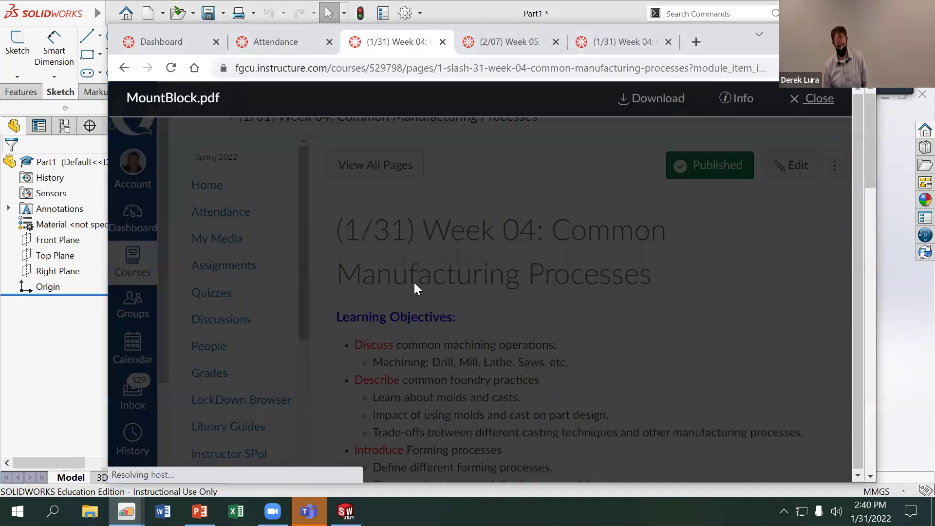
left_click(652, 99)
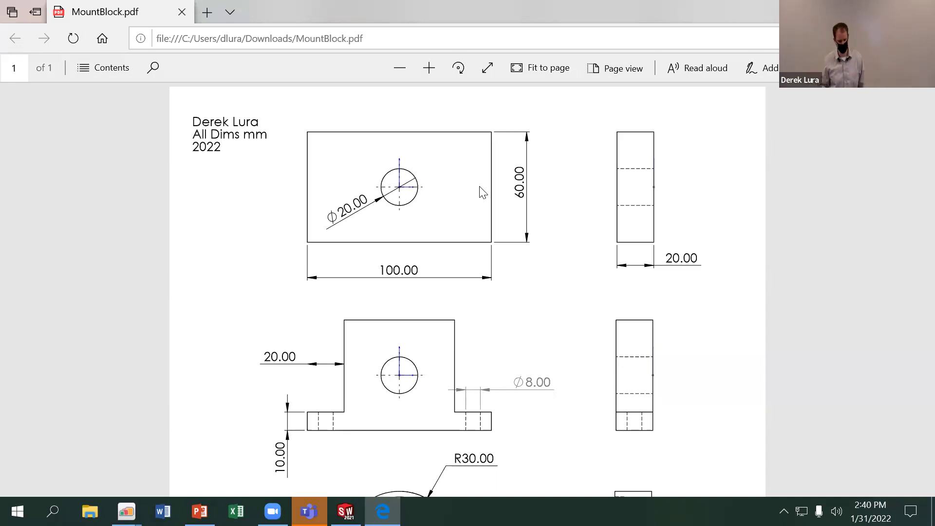
left_click(429, 68)
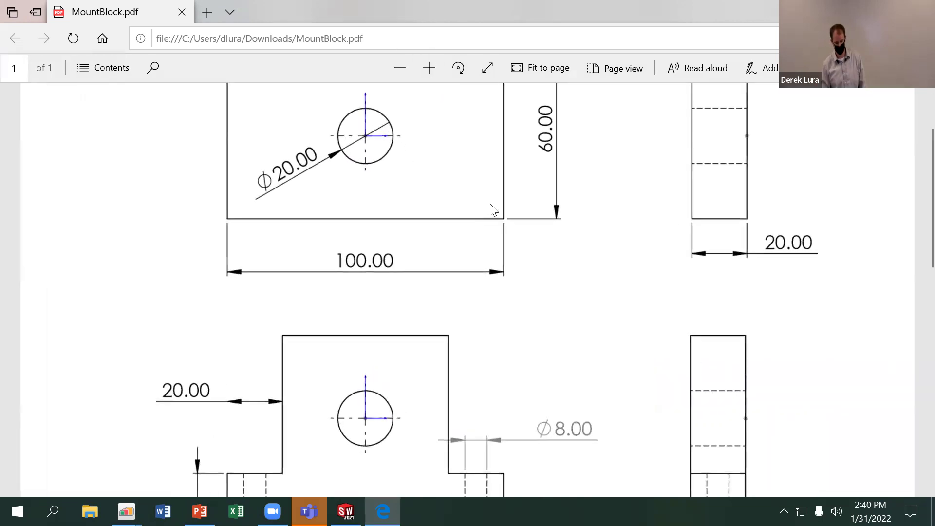
scroll(493, 207, "up", 2)
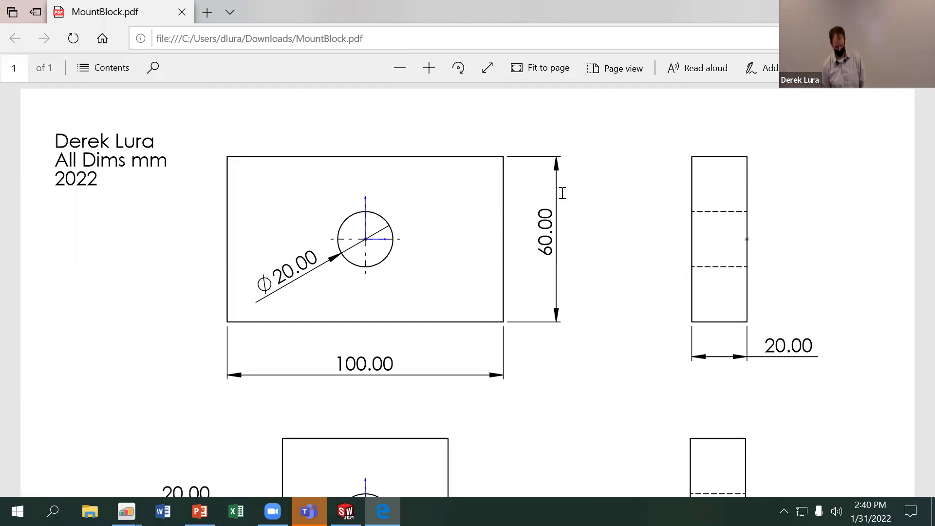
Switch to SOLIDWORKS and sketch a center rectangle about 153 by 88 mm on the Front Plane, centered on the origin
left_click(345, 511)
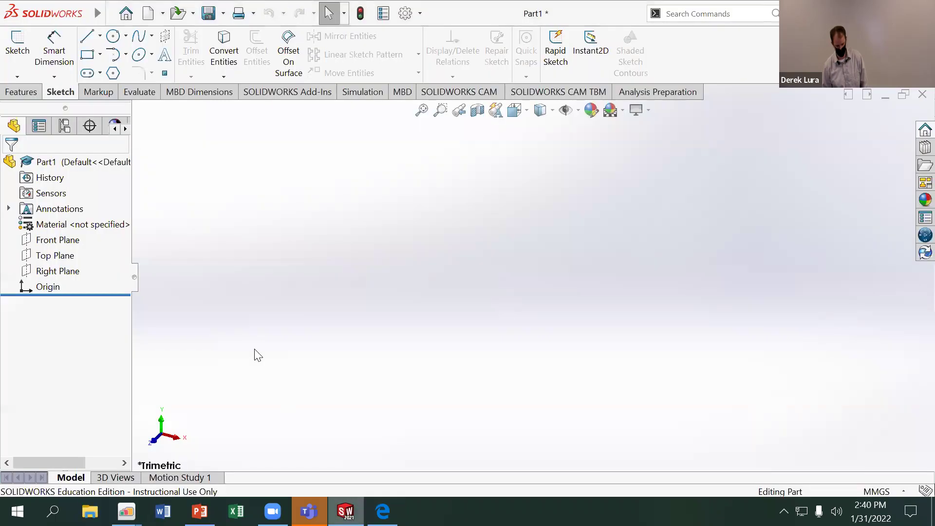
left_click(56, 239)
right_click(54, 233)
left_click(66, 223)
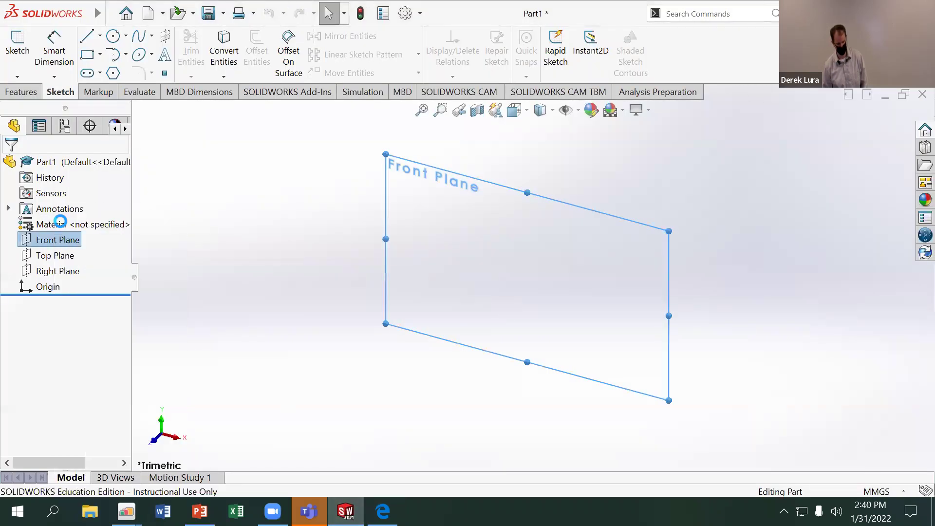
left_click(100, 54)
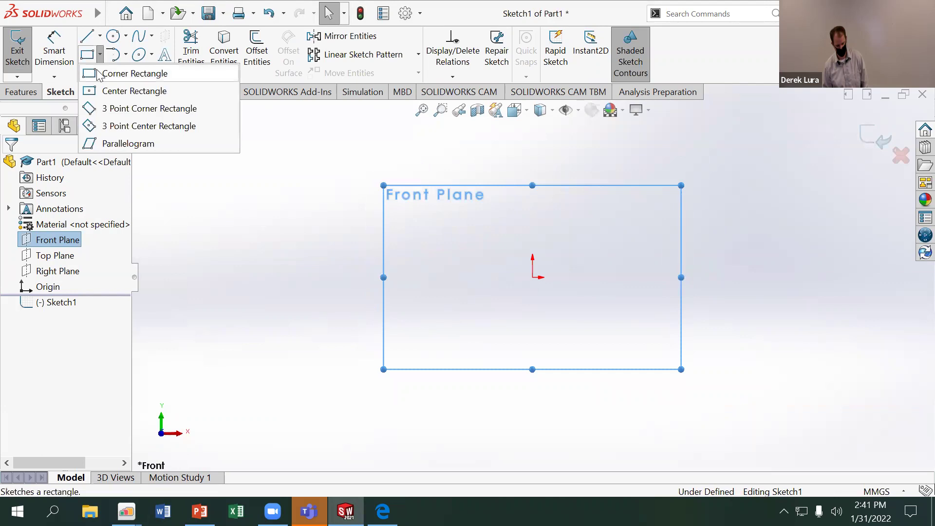
left_click(118, 92)
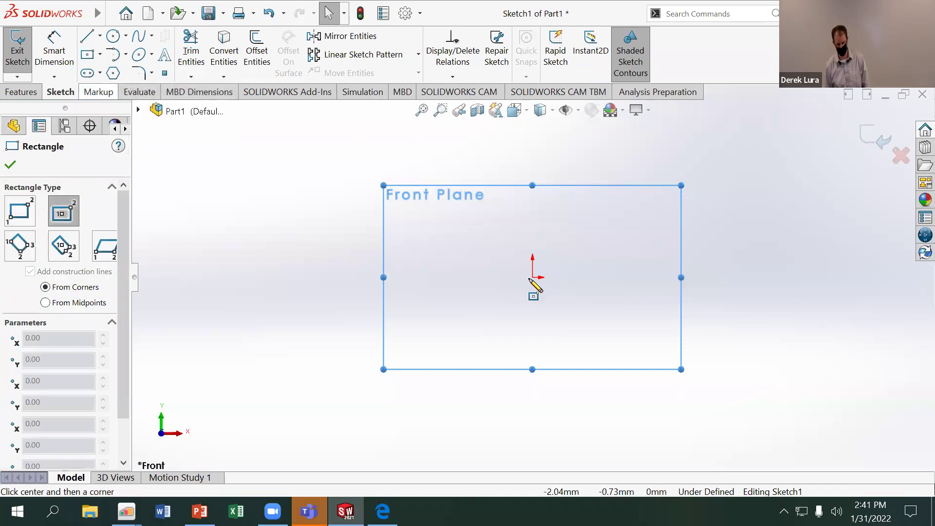
left_click(543, 270)
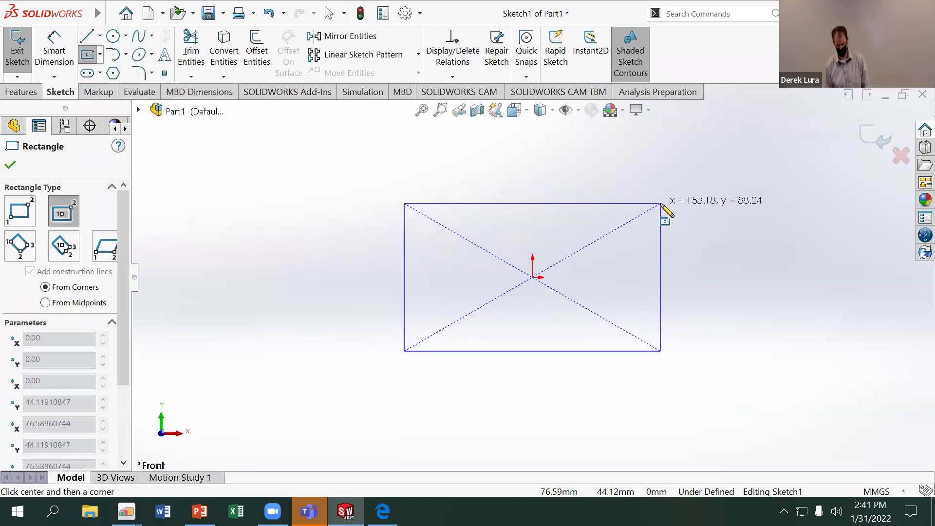
left_click(660, 204)
key("Escape")
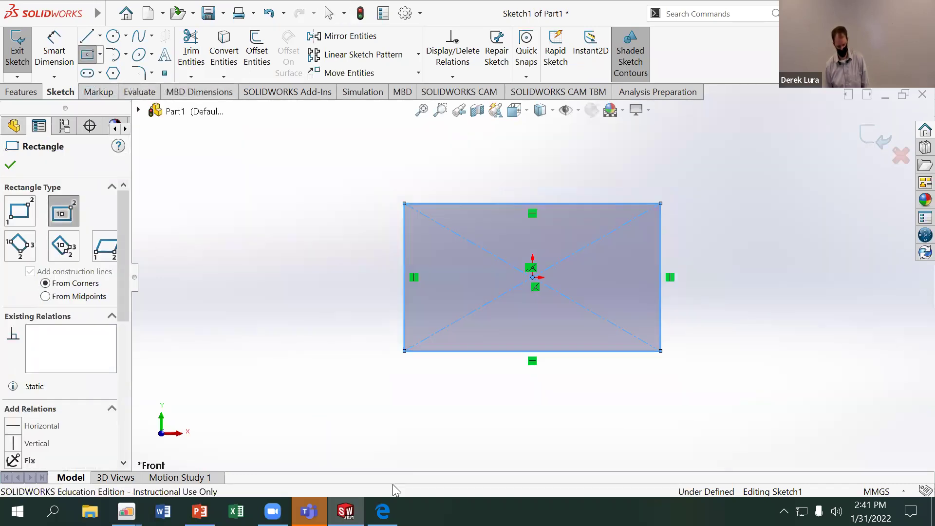
Check the block's width in the MountBlock.pdf drawing and dimension the rectangle's lower edge to 100 mm
left_click(383, 511)
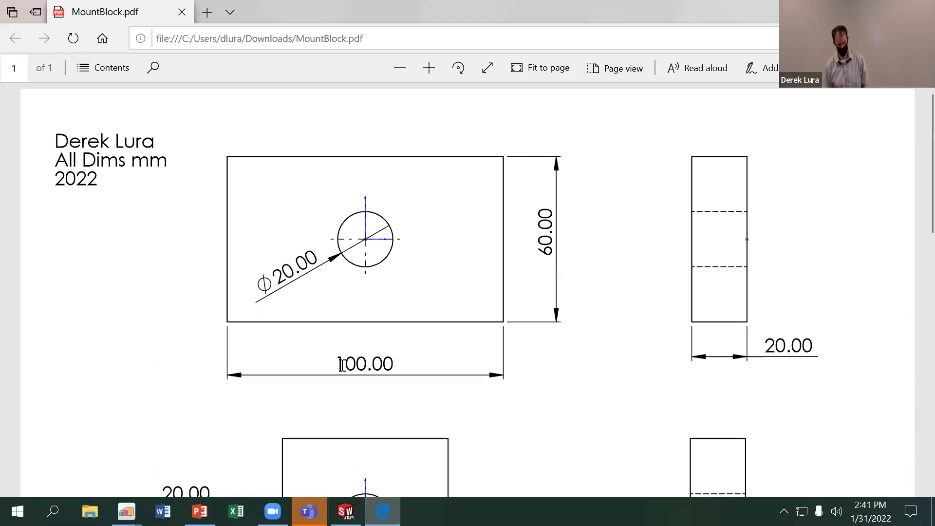
left_click(346, 512)
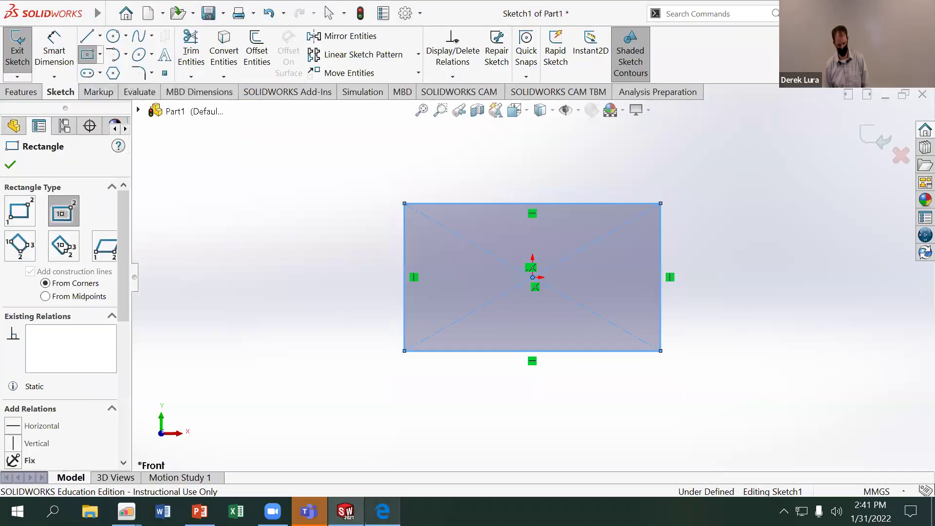
left_click(54, 49)
key("Escape")
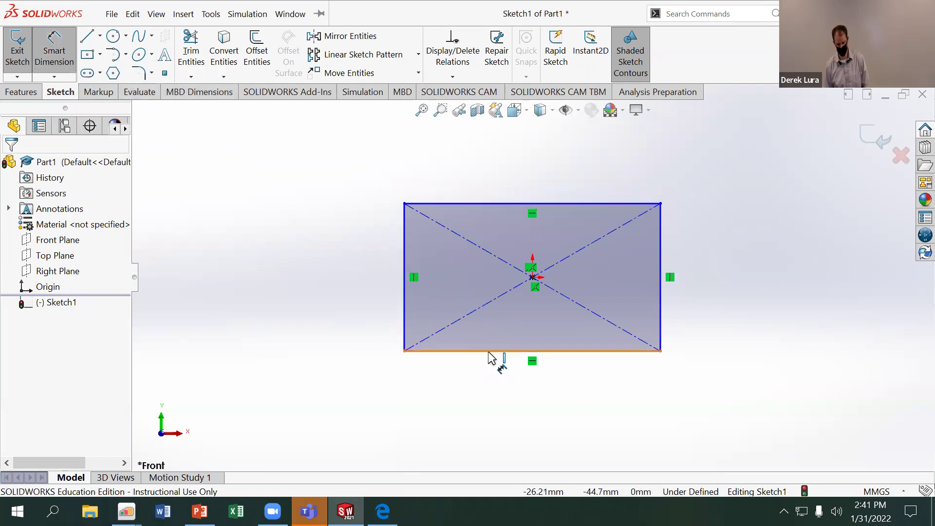
left_click(495, 353)
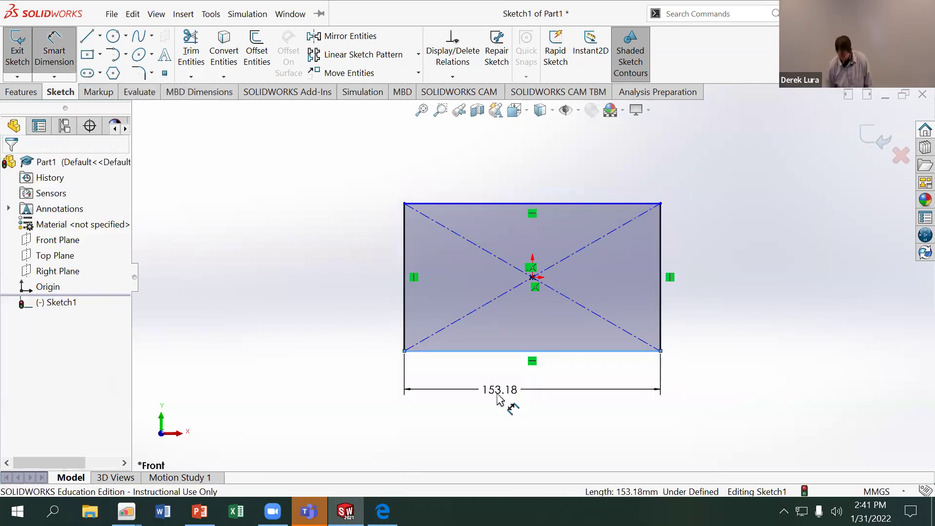
left_click(506, 404)
type("100")
key("Return")
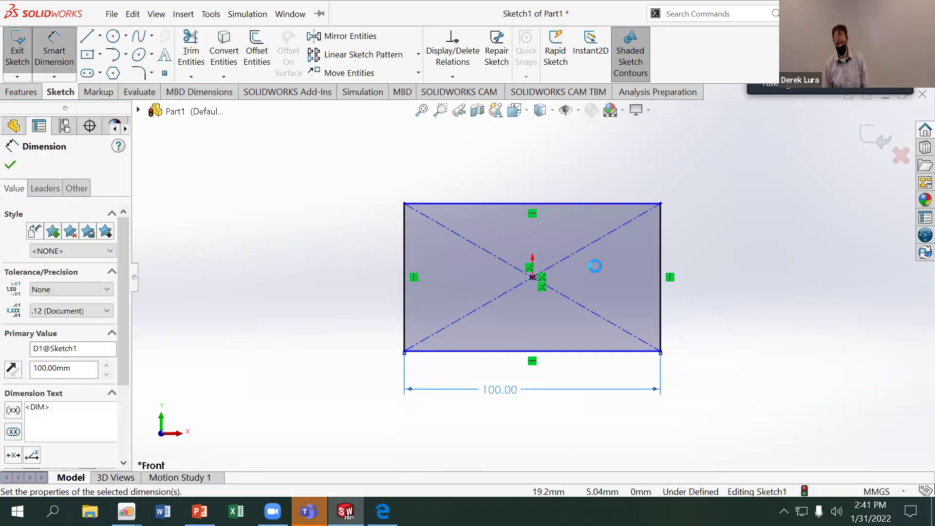
Dimension the rectangle's vertical edge to a height of 60 mm
left_click(661, 306)
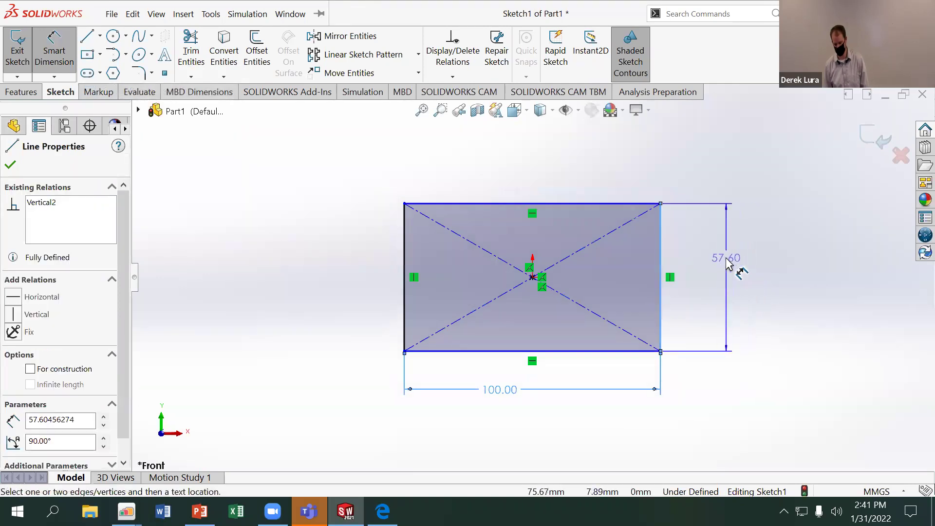
left_click(728, 265)
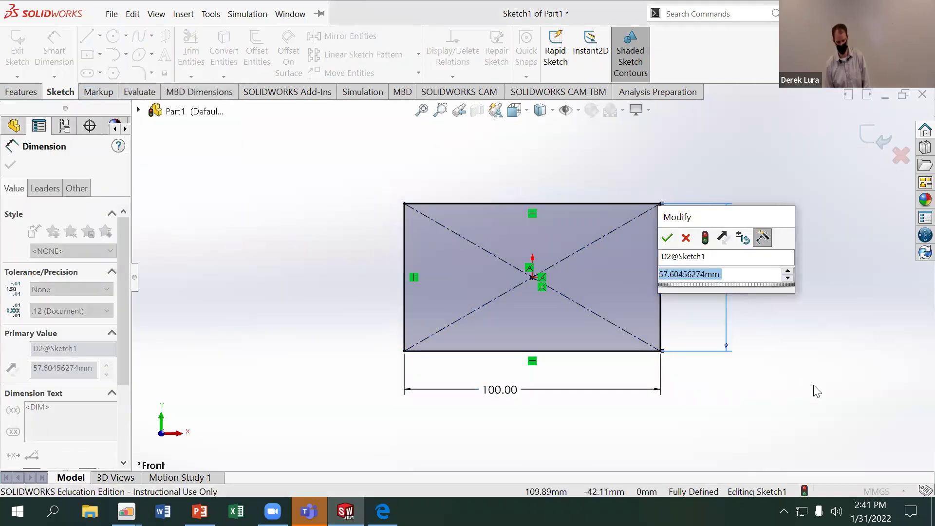
type("60")
key("Return")
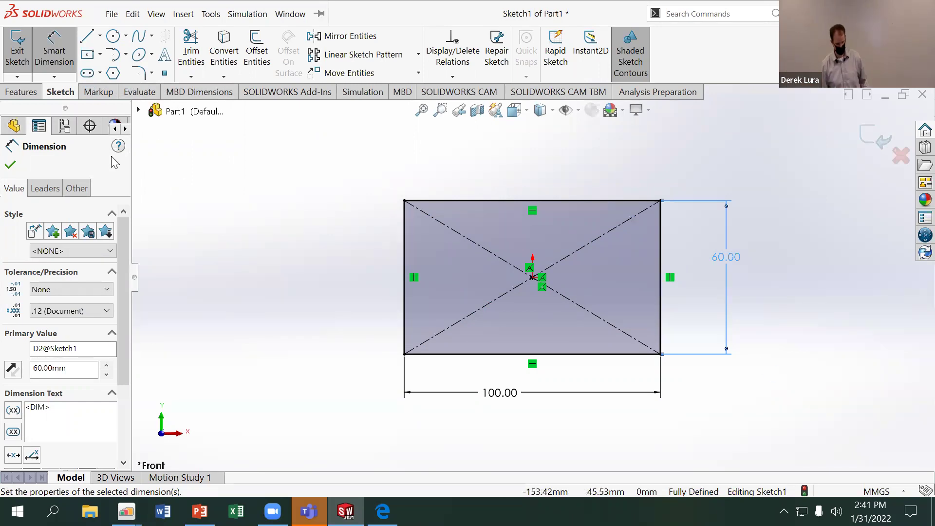
Check the block's thickness in the PDF drawing and extrude the rectangle 20 mm with the Mid Plane end condition
left_click(19, 92)
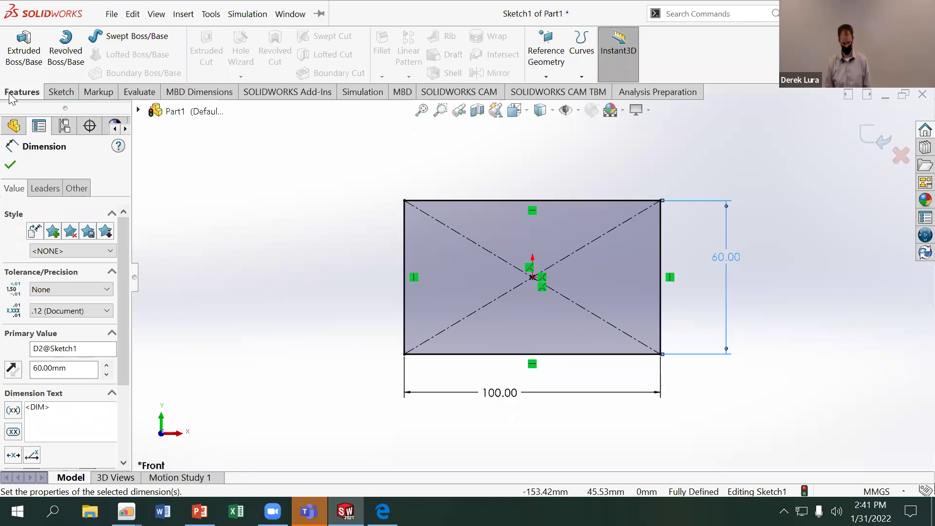
left_click(383, 511)
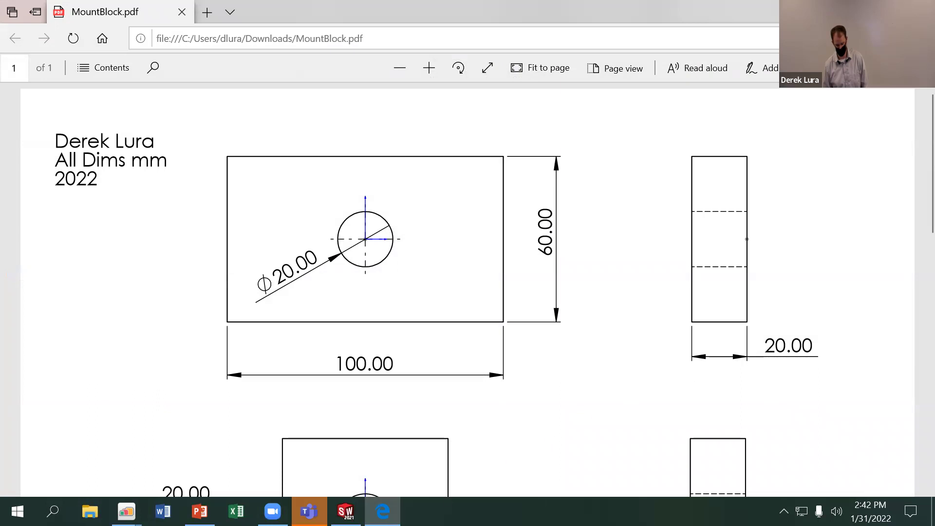
key("alt+Tab")
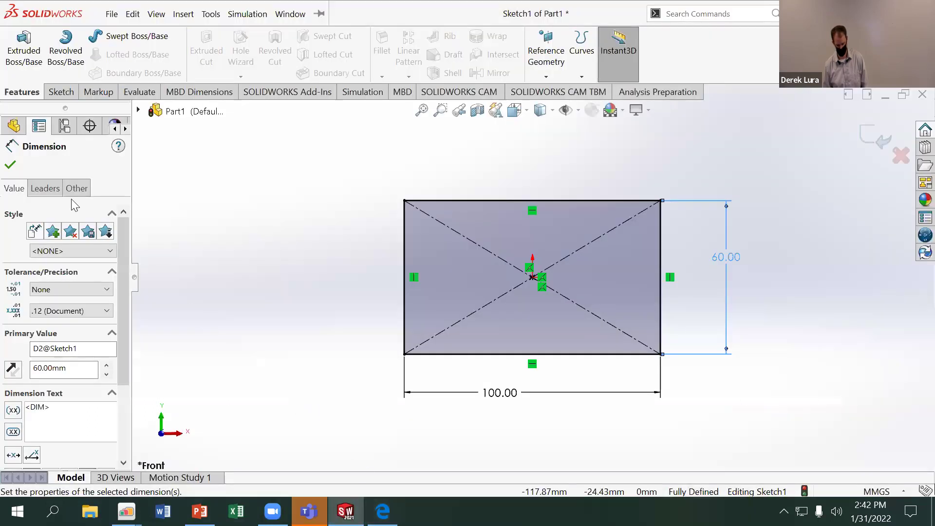
left_click(26, 61)
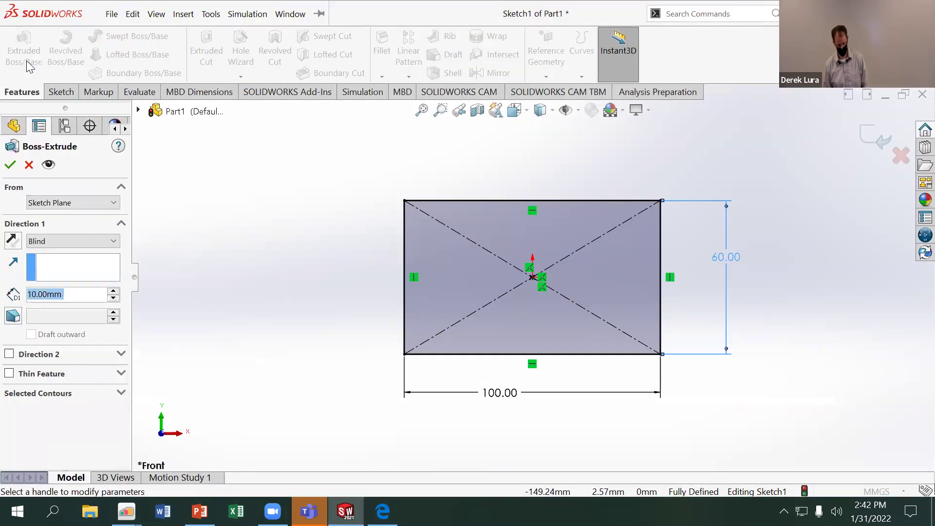
left_click(73, 240)
left_click(80, 307)
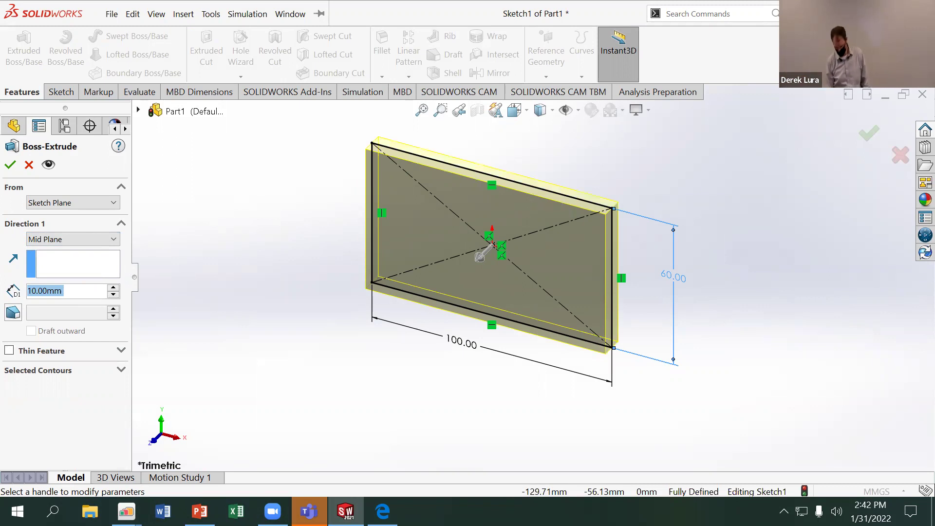
key("Up")
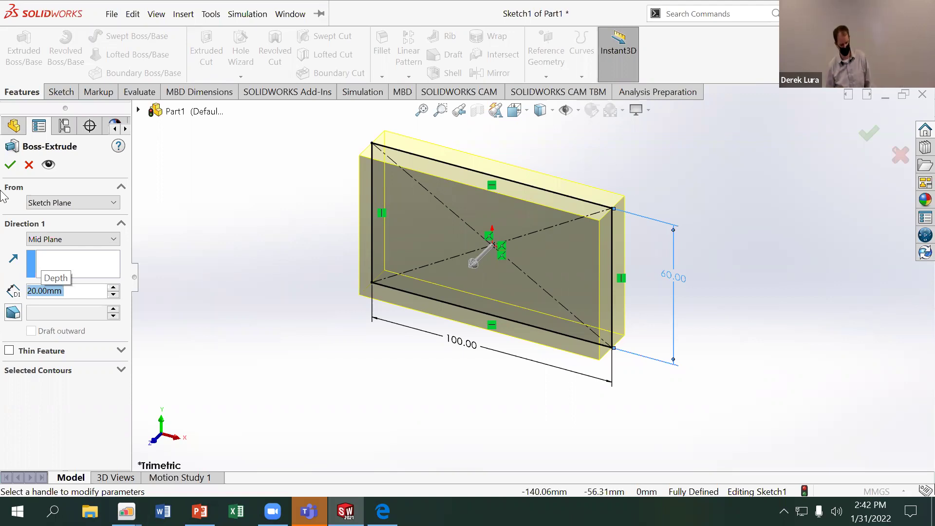
left_click(9, 164)
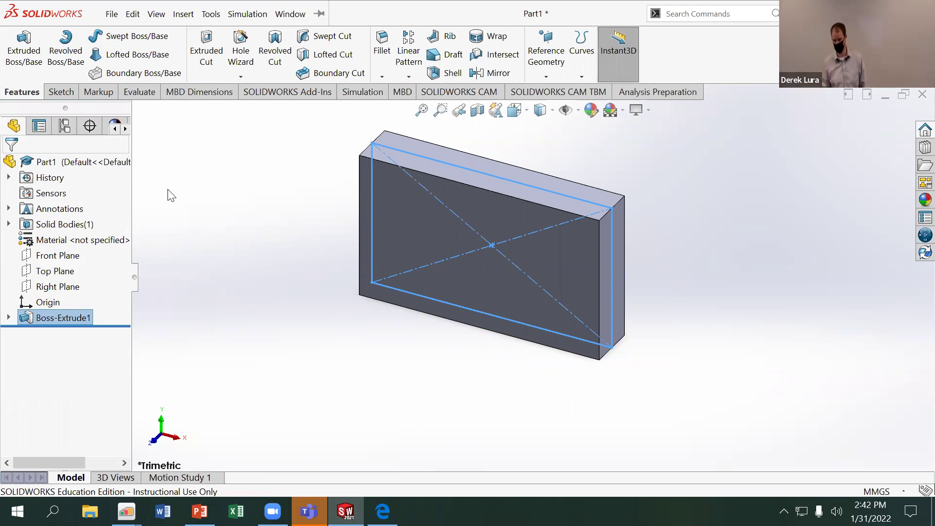
Start a new sketch on the Front Plane and draw a circle centered on the origin
left_click(43, 269)
left_click(44, 255)
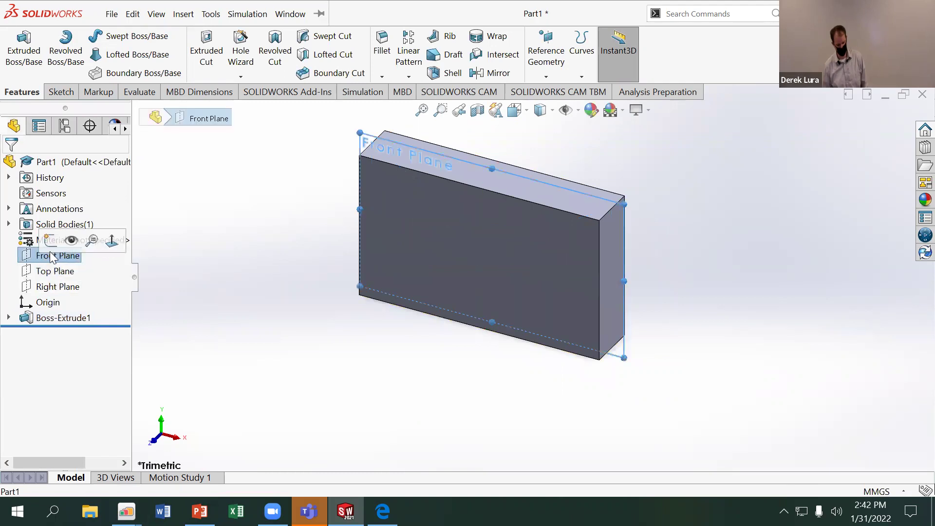
left_click(66, 242)
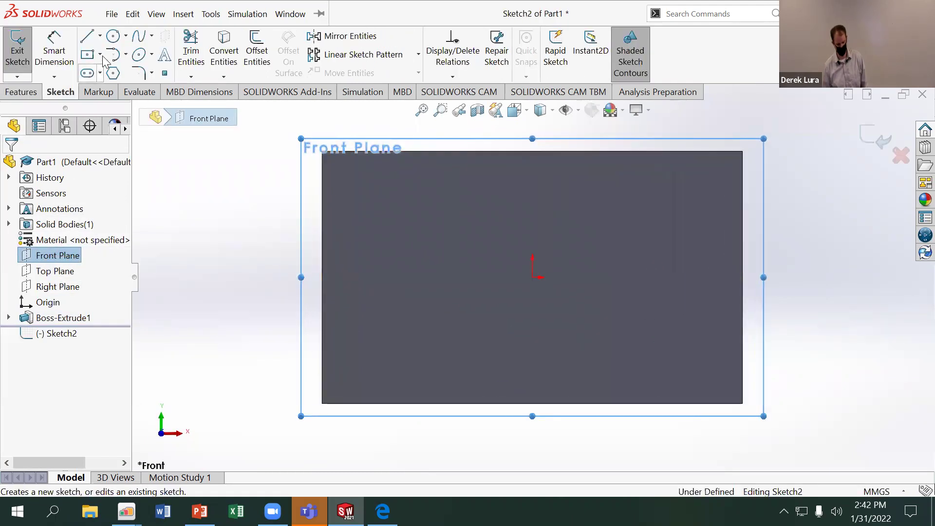
left_click(113, 35)
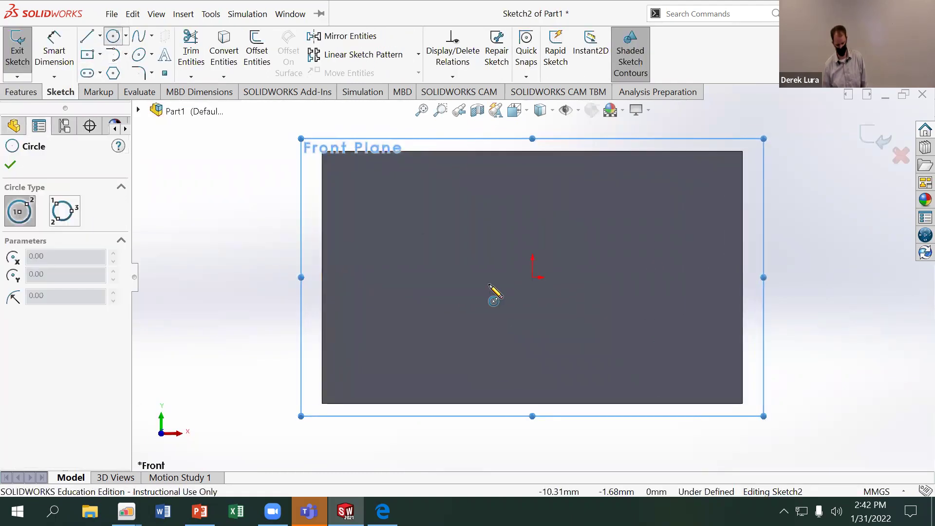
left_click(532, 277)
left_click(590, 319)
Check the hole's diameter in the MountBlock.pdf drawing and dimension the circle to a diameter of 20 mm
left_click(382, 509)
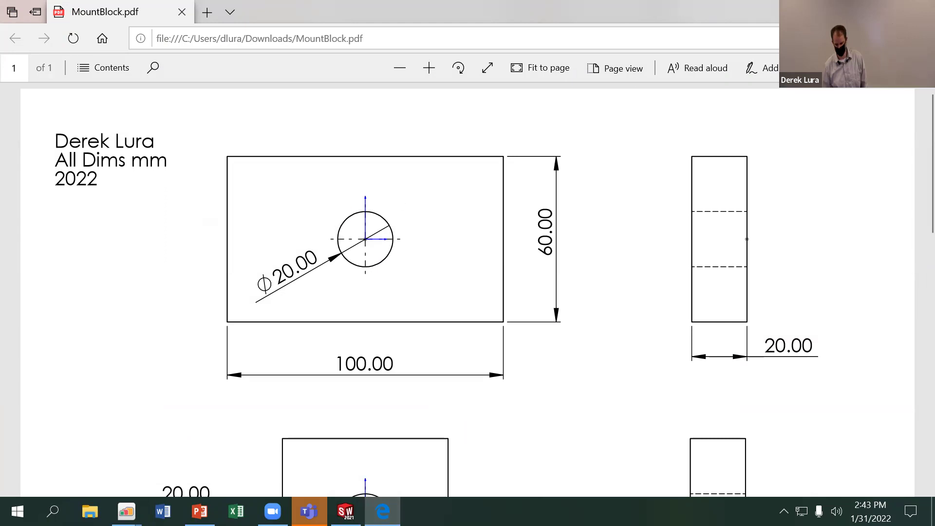
key("alt+Tab")
left_click(54, 49)
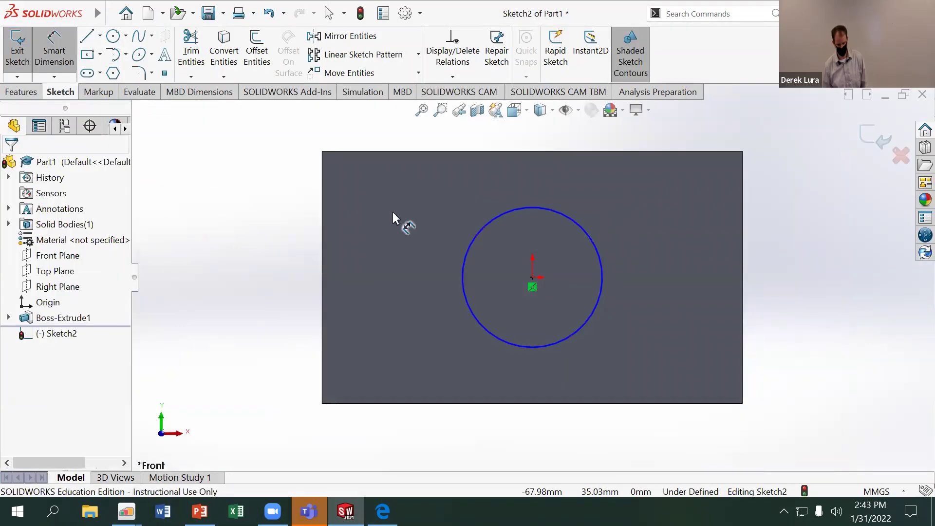
left_click(468, 246)
left_click(394, 247)
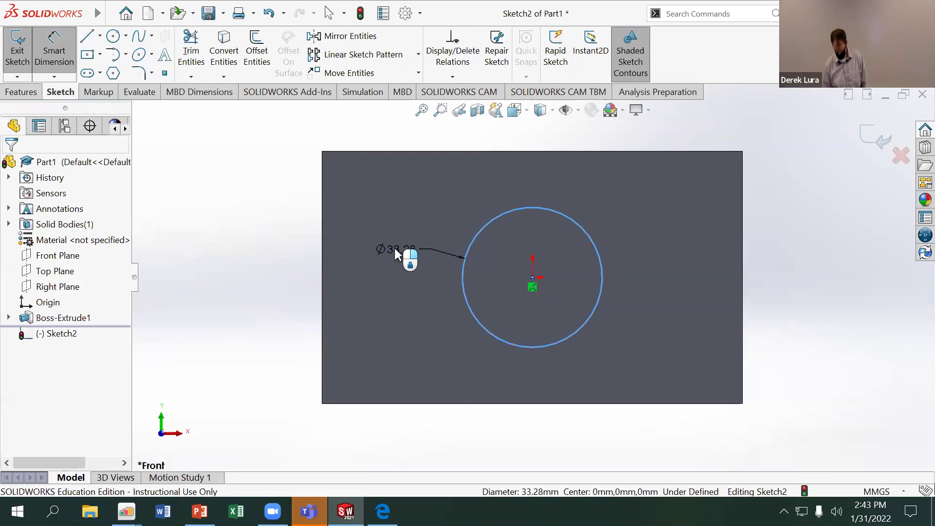
type("20")
key("Return")
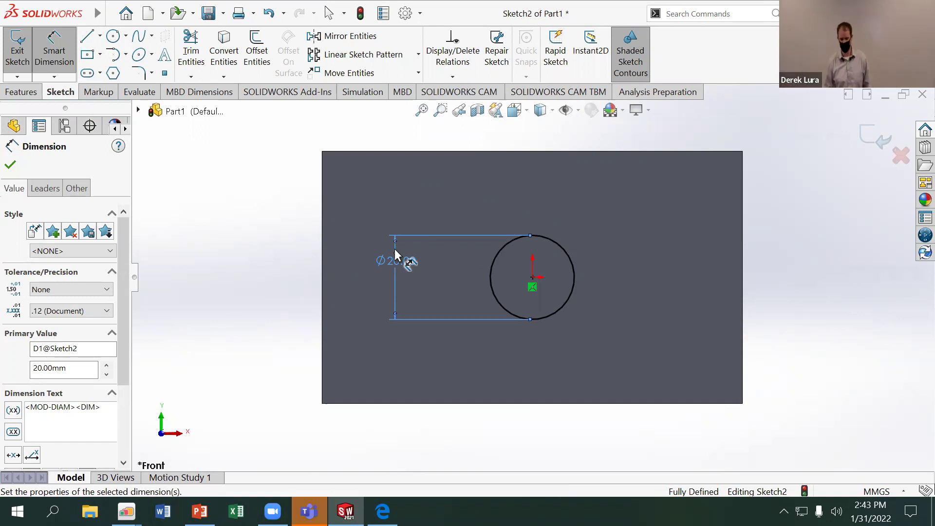
Exit the circle sketch and extrude-cut it through the block with the Through All - Both end condition
left_click(902, 156)
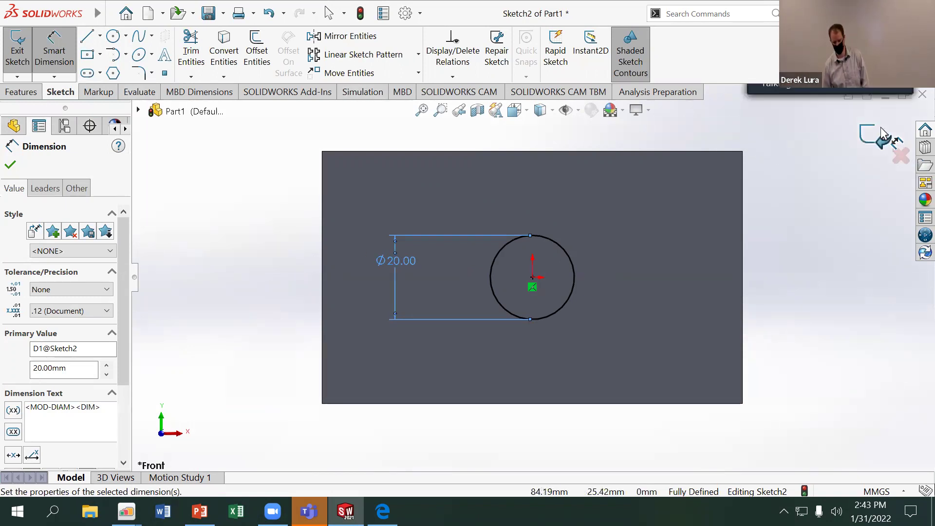
left_click(880, 129)
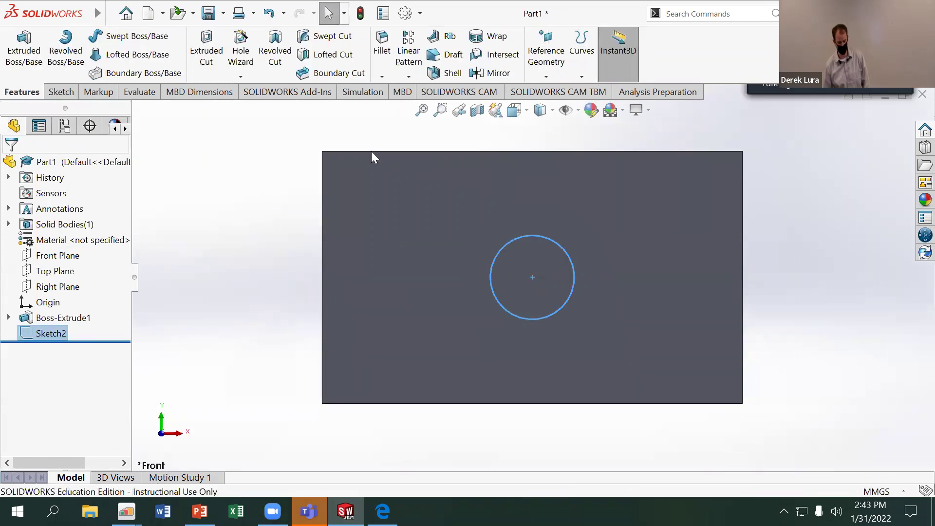
right_click(38, 335)
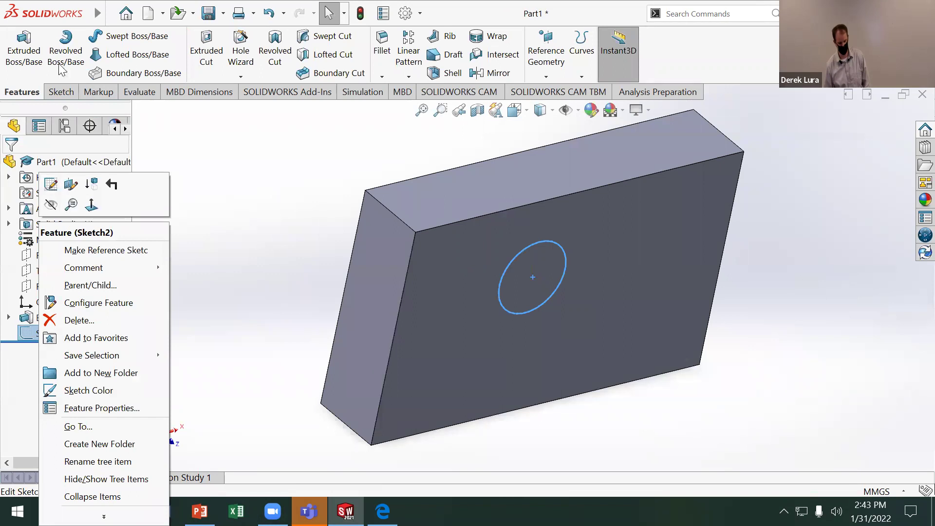
left_click(194, 55)
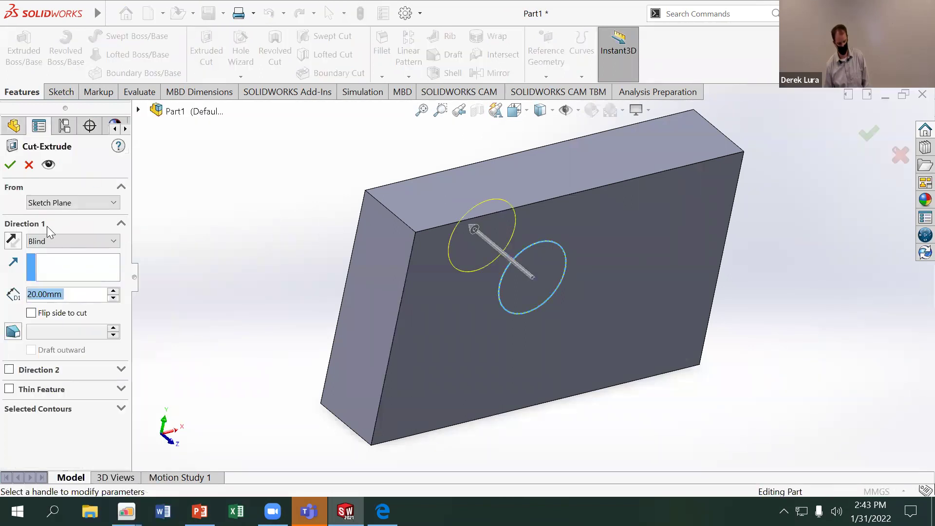
left_click(55, 241)
left_click(57, 274)
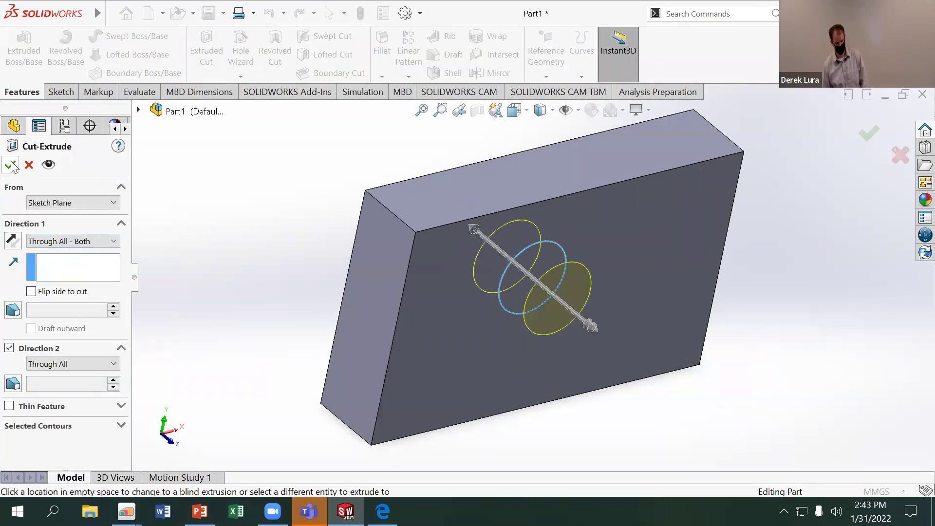
left_click(11, 164)
middle_click_drag(265, 141, 244, 123)
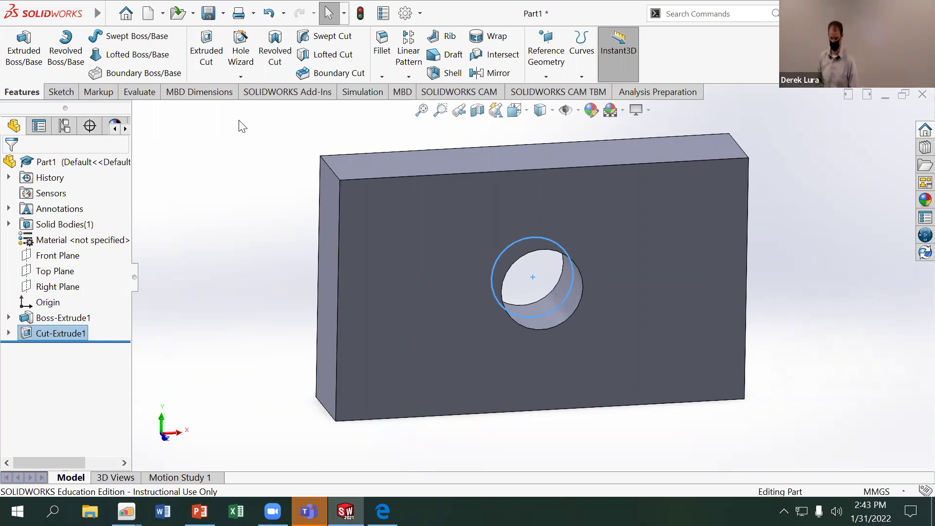
left_click(194, 149)
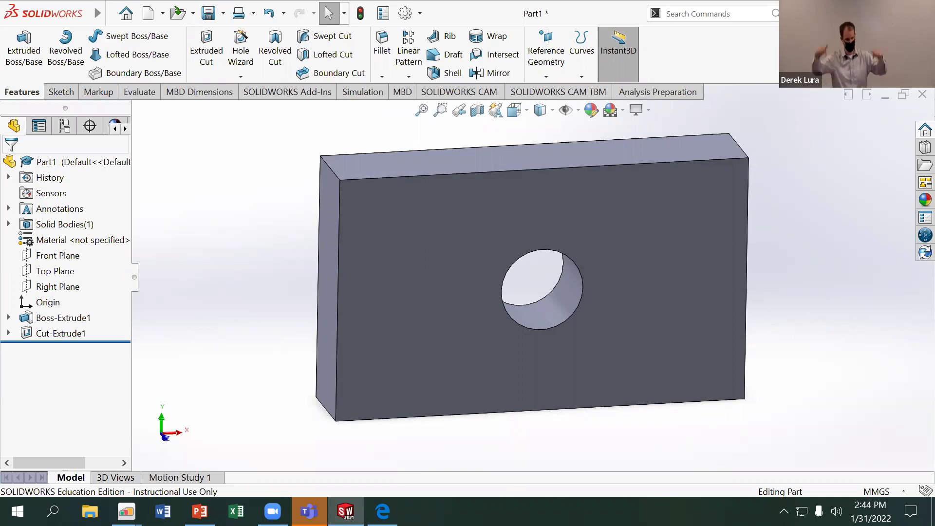
On a new Front Plane sketch, draw a horizontal line from the block's left edge about 11 mm above its base, then a vertical line to the top edge
middle_click_drag(448, 174, 448, 142)
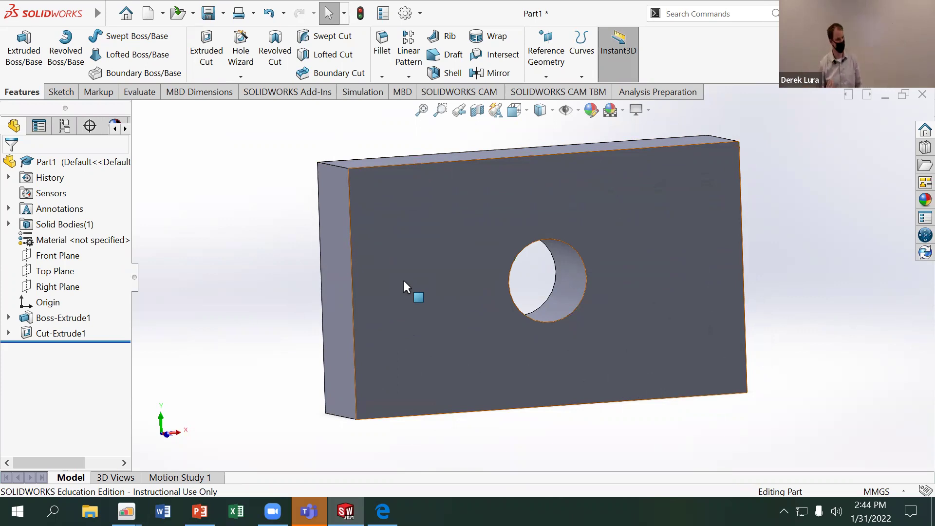
left_click(59, 255)
left_click(73, 238)
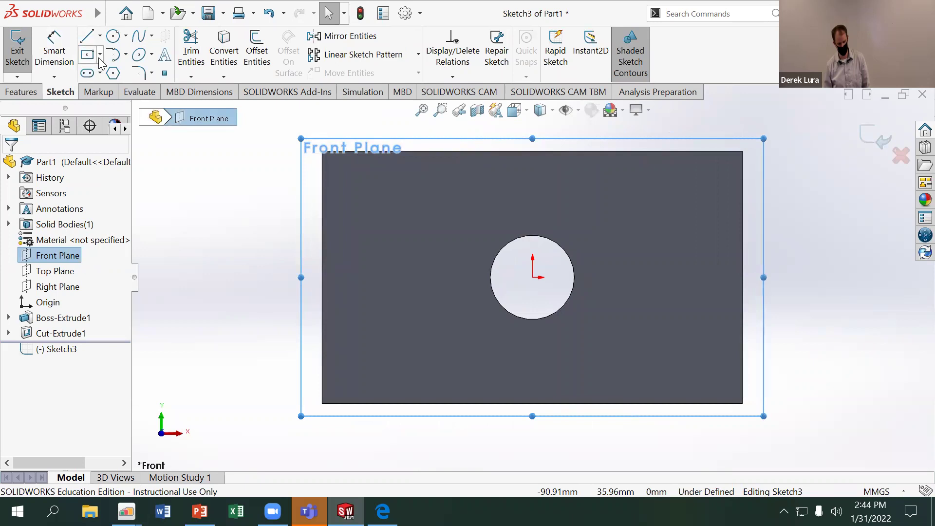
left_click(88, 38)
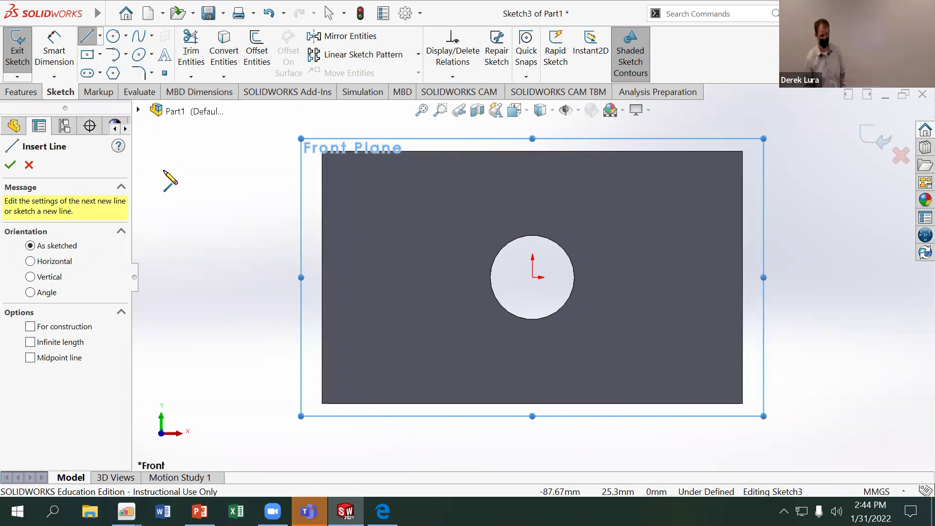
left_click(322, 355)
left_click(395, 355)
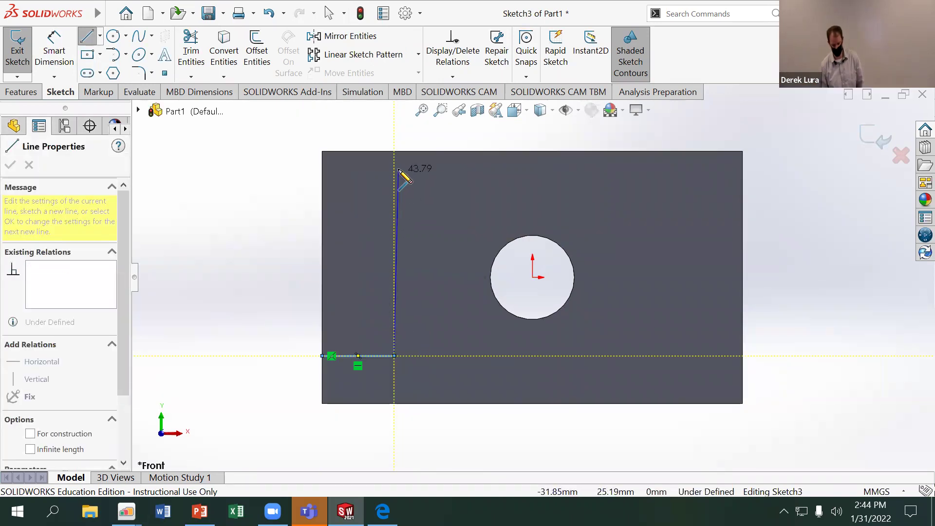
left_click(394, 151)
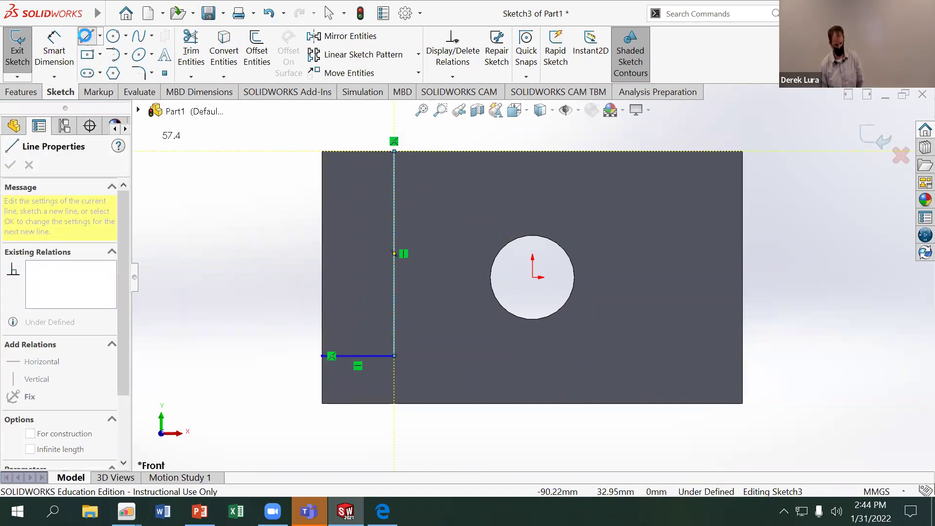
key("Escape")
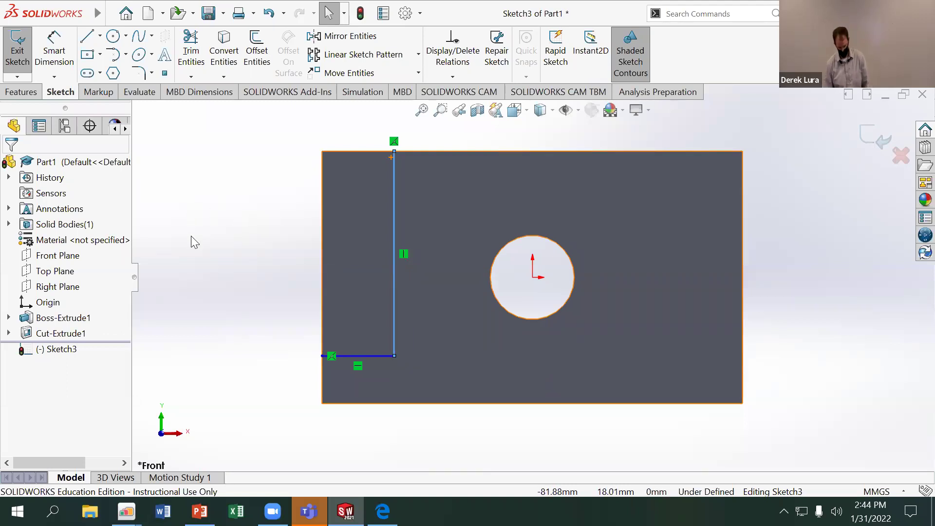
Dimension the sketched horizontal line to 10 mm above the block's lower edge
key("d")
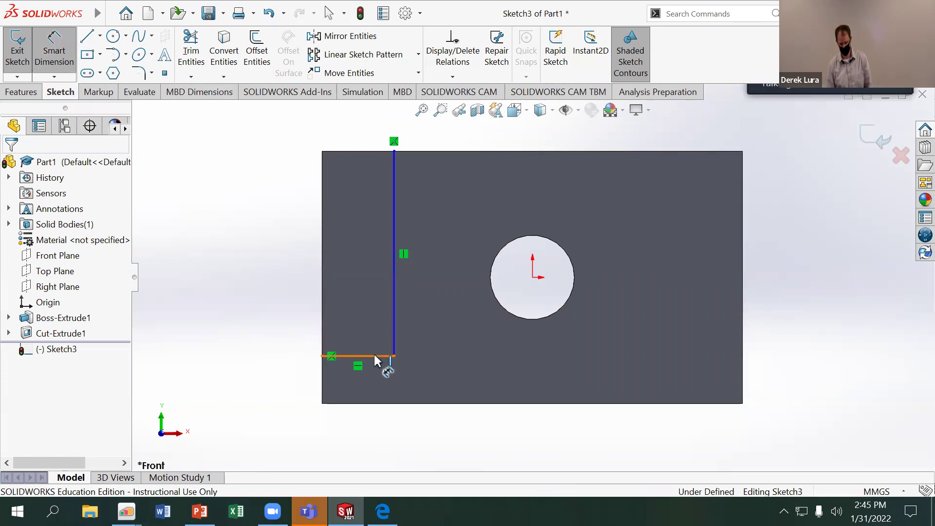
left_click(374, 355)
left_click(382, 402)
left_click(282, 382)
type("10")
key("Return")
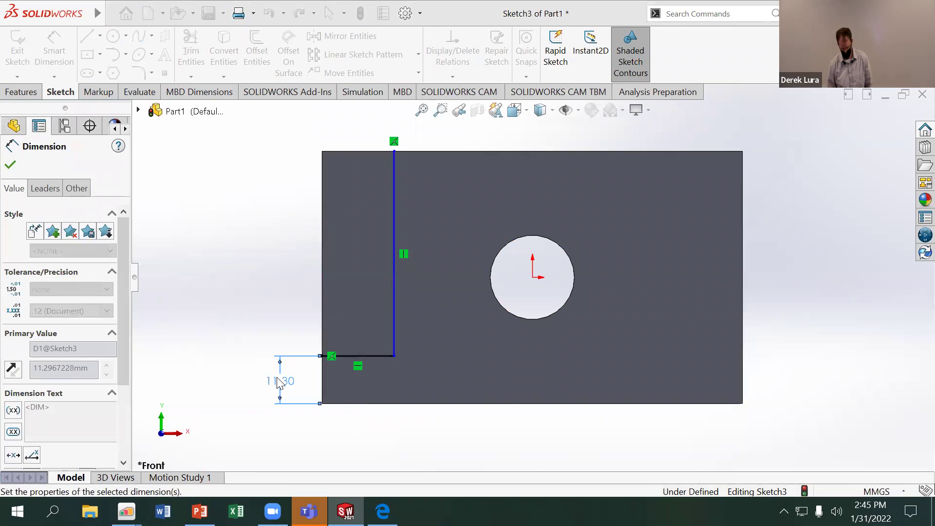
Check the corner cutout's width in the PDF drawing and dimension the vertical line 20 mm from the block's left edge
key("alt+Tab")
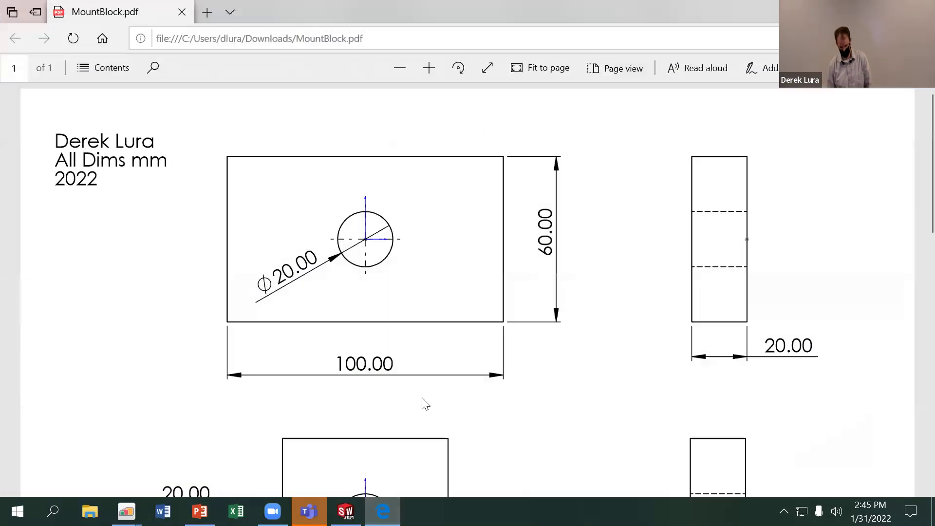
scroll(423, 403, "down", 4)
key("alt+Tab")
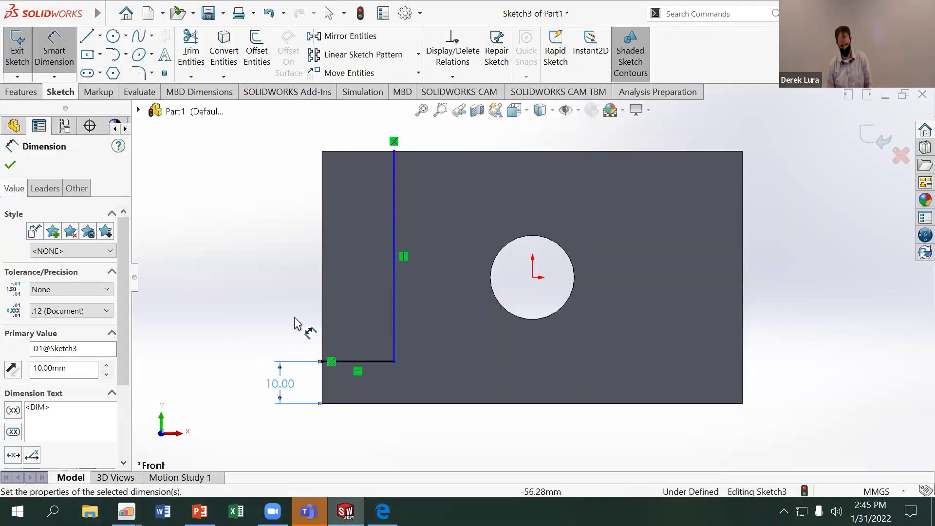
left_click(393, 288)
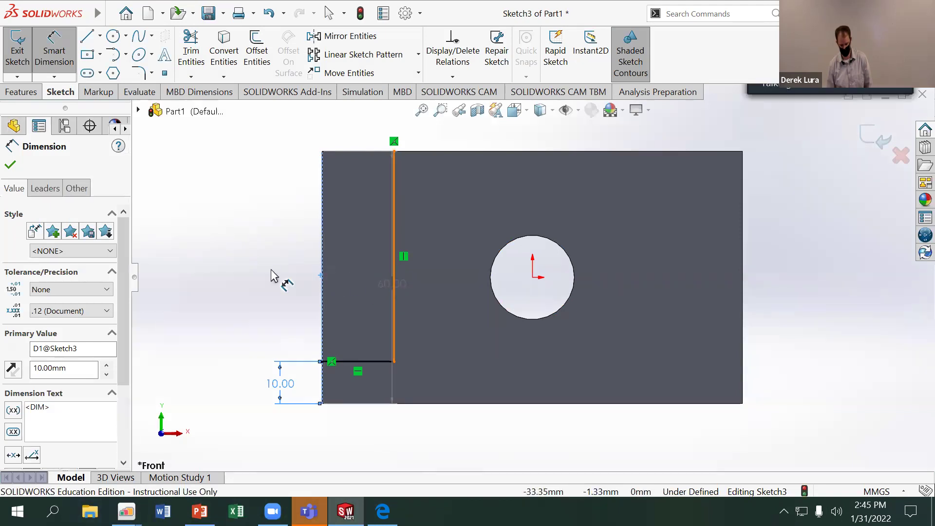
left_click(249, 245)
type("20")
key("Return")
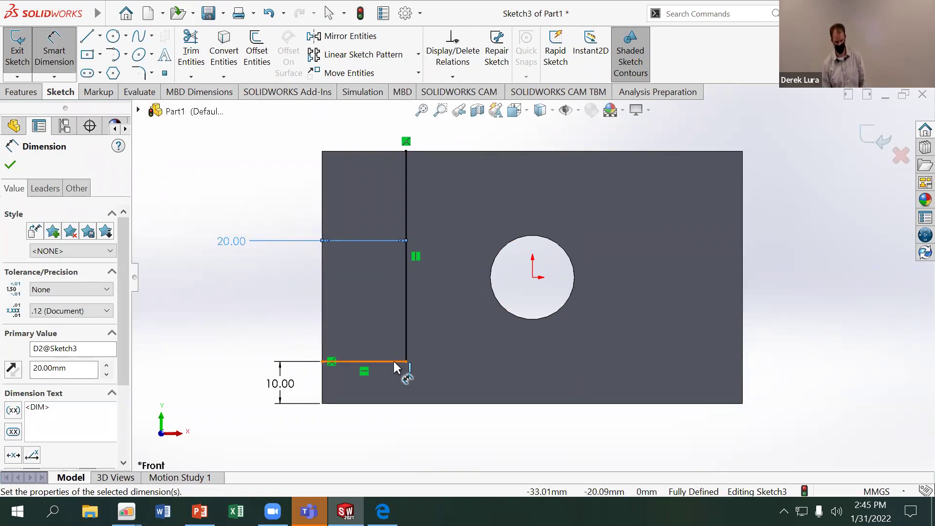
left_click(9, 165)
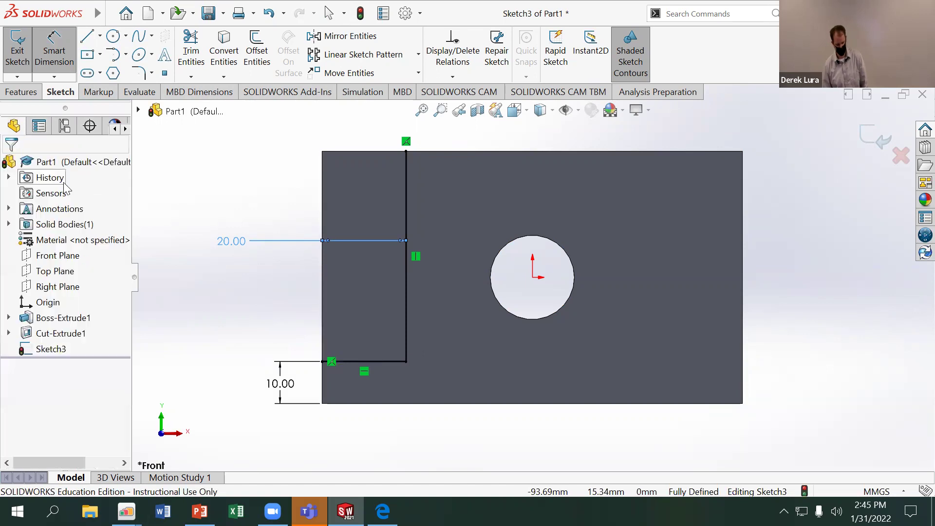
Extrude-cut the block's upper left corner along the open L-shaped sketch with the Through All - Both end condition
left_click(21, 93)
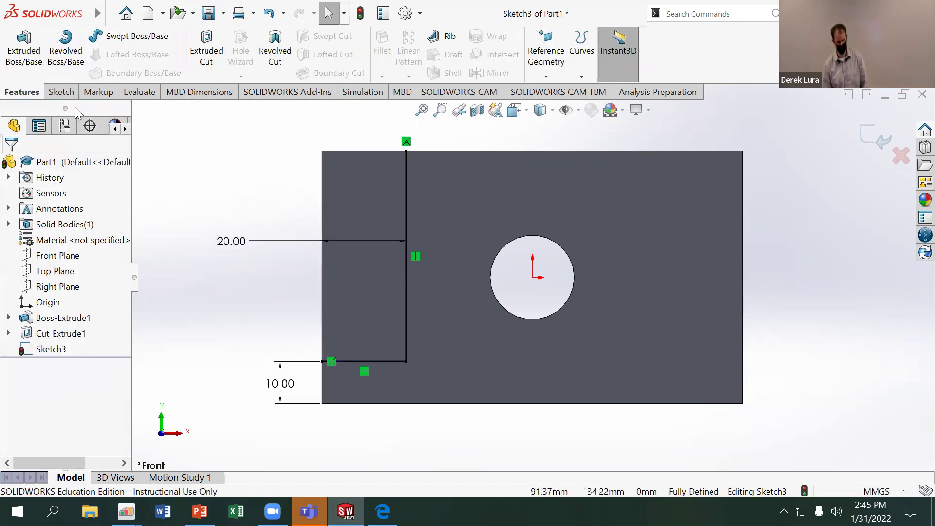
left_click(207, 54)
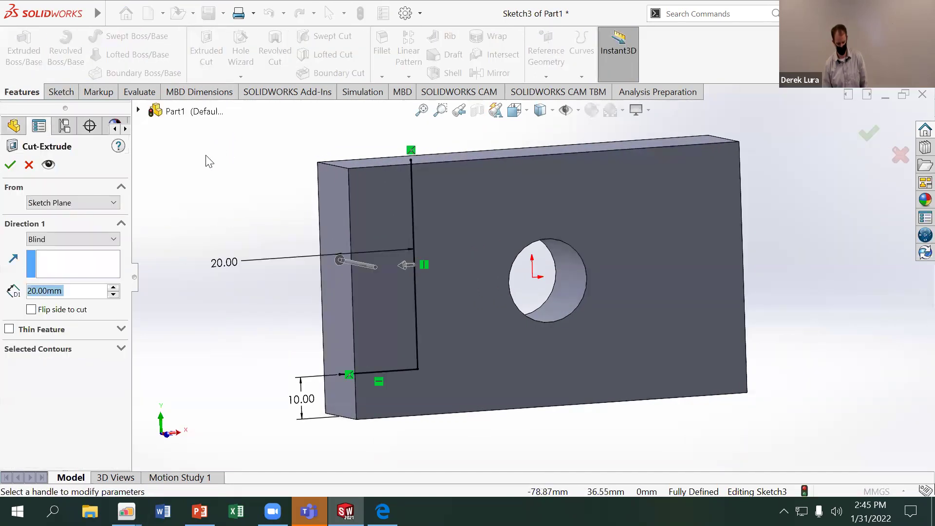
left_click(77, 237)
left_click(77, 272)
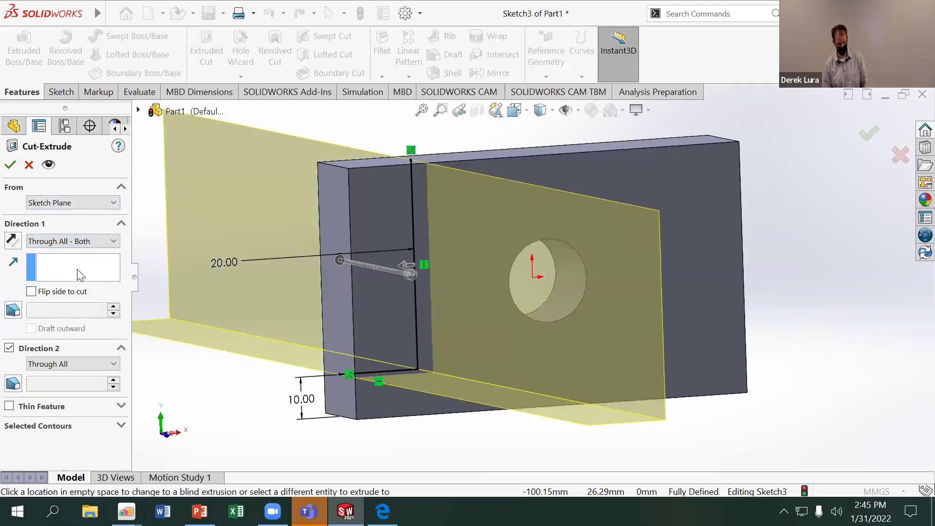
middle_click_drag(336, 246, 382, 252)
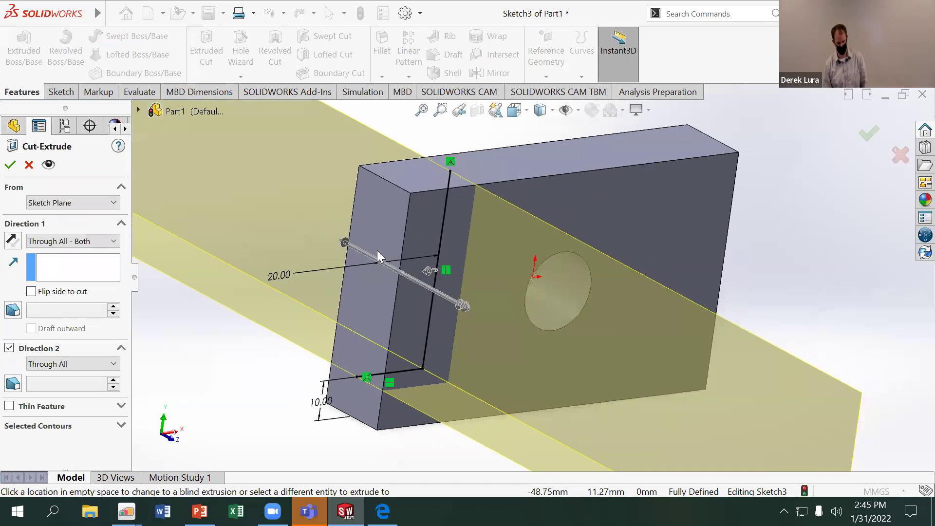
left_click(16, 166)
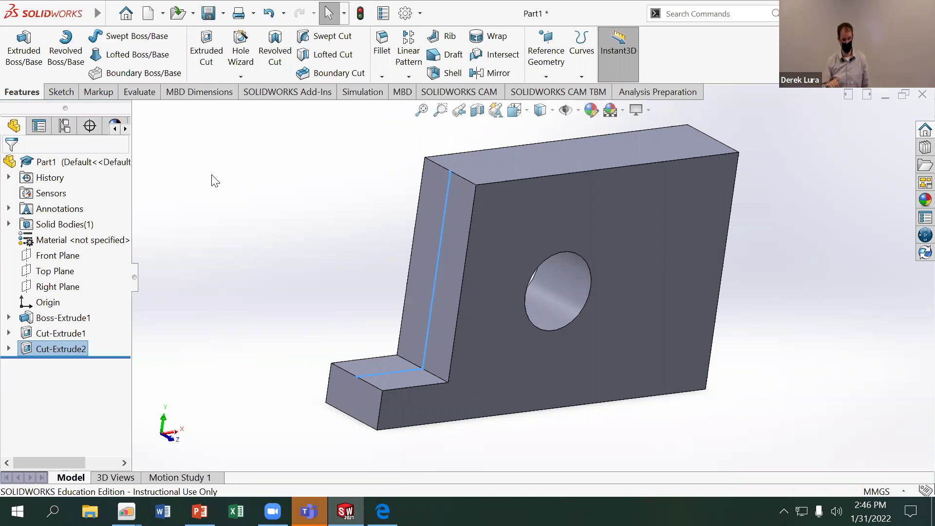
Mirror the corner cut about the Right Plane to the other side of the block
left_click(61, 286)
middle_click_drag(338, 164, 309, 177)
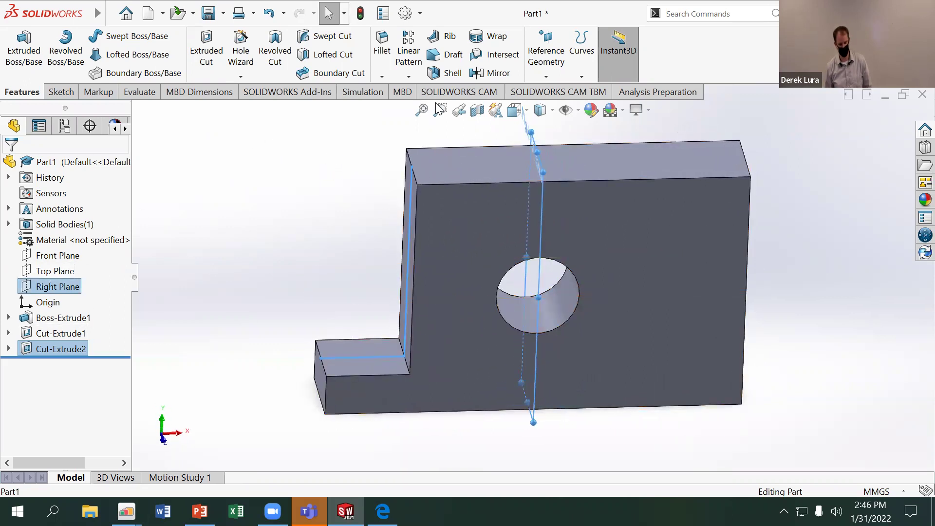
left_click(499, 73)
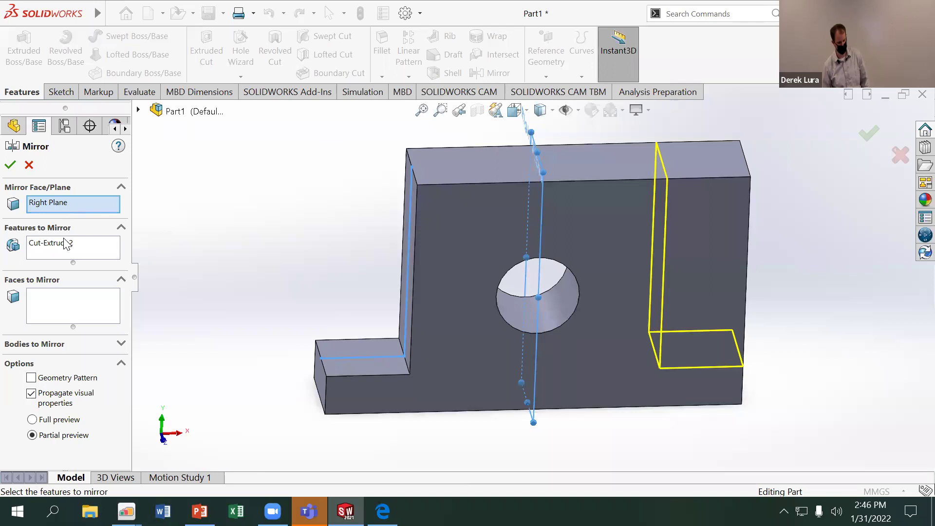
left_click(9, 164)
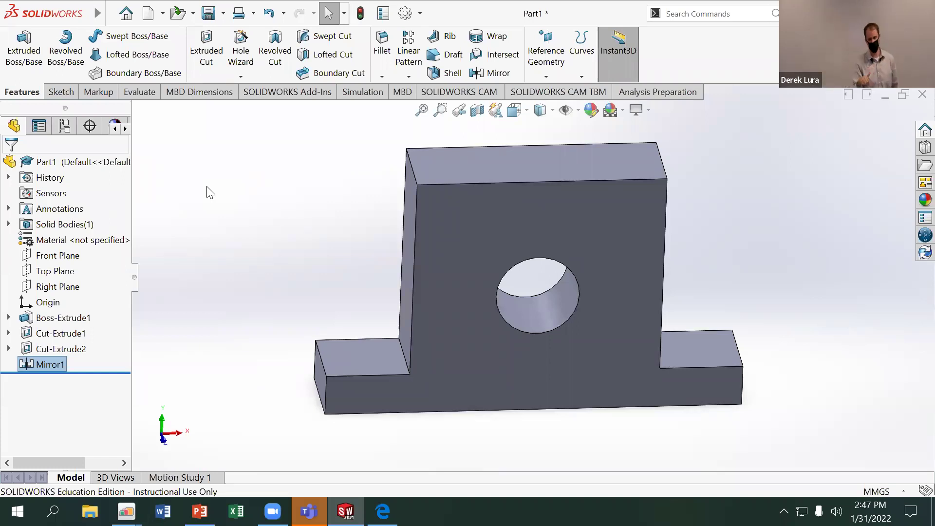
Start a sketch on the left foot's upper face and draw a diagonal construction line between its opposite corners
left_click(374, 366)
middle_click_drag(324, 375, 363, 353)
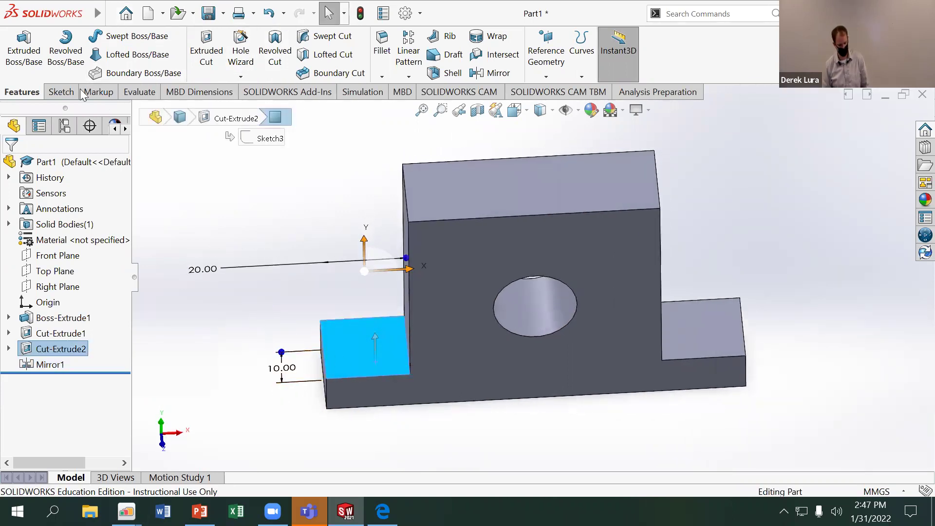
left_click(61, 91)
left_click(17, 43)
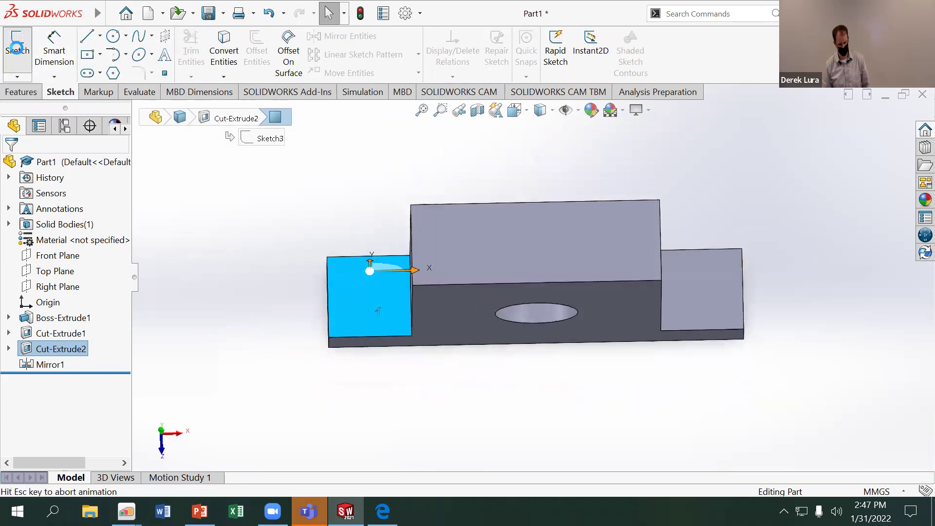
left_click(100, 36)
left_click(124, 73)
scroll(266, 220, "down", 2)
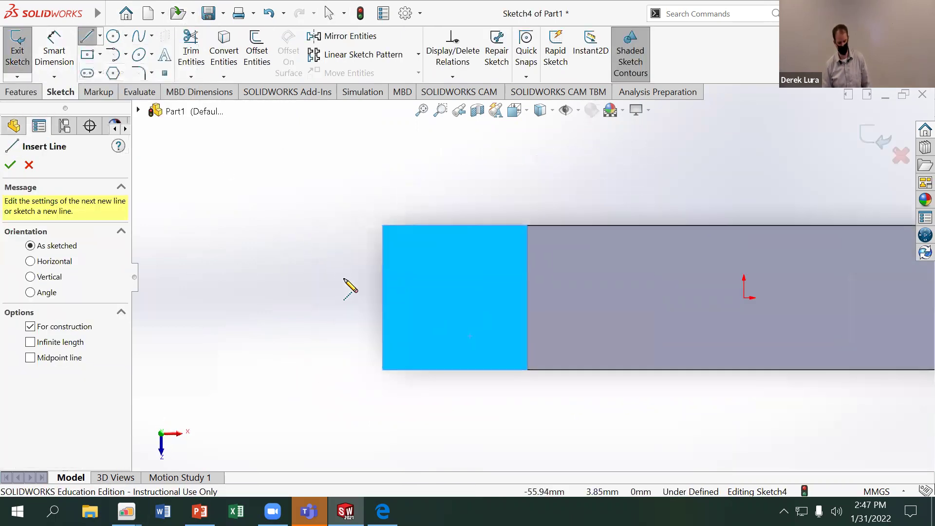
left_click(383, 370)
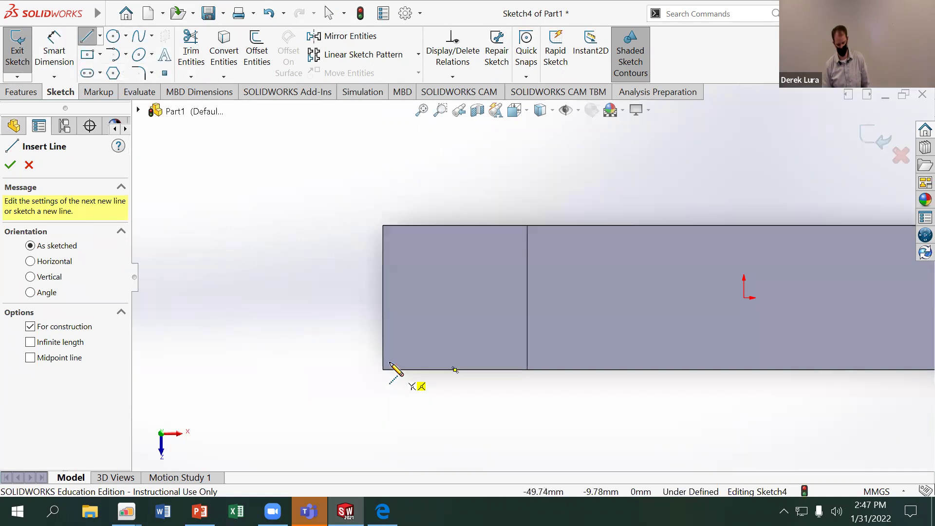
left_click(528, 226)
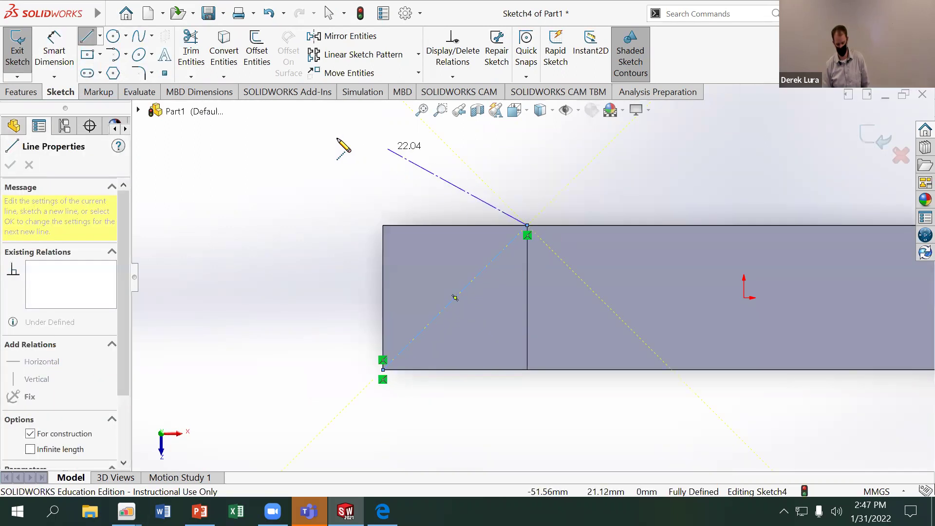
left_click(87, 35)
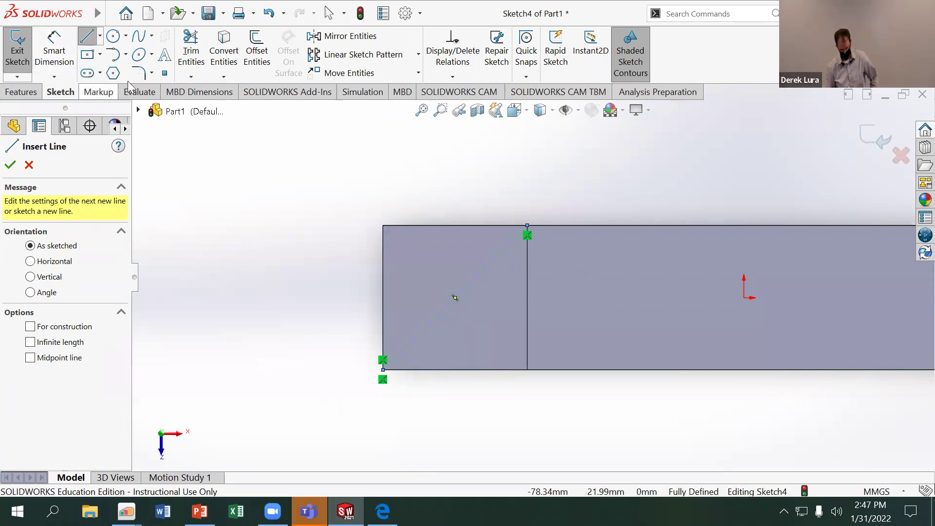
Sketch a circle centred on the diagonal's midpoint and dimension its diameter to 8 mm
left_click(113, 35)
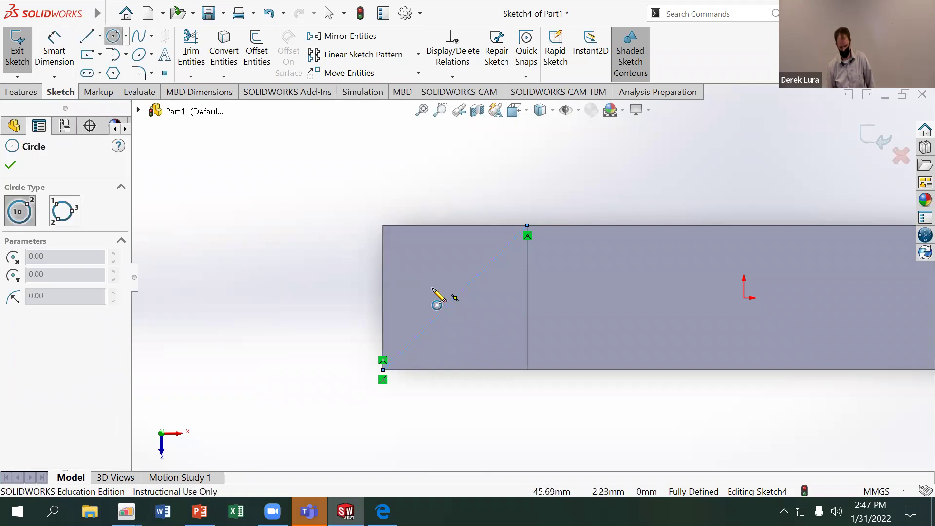
left_click(455, 298)
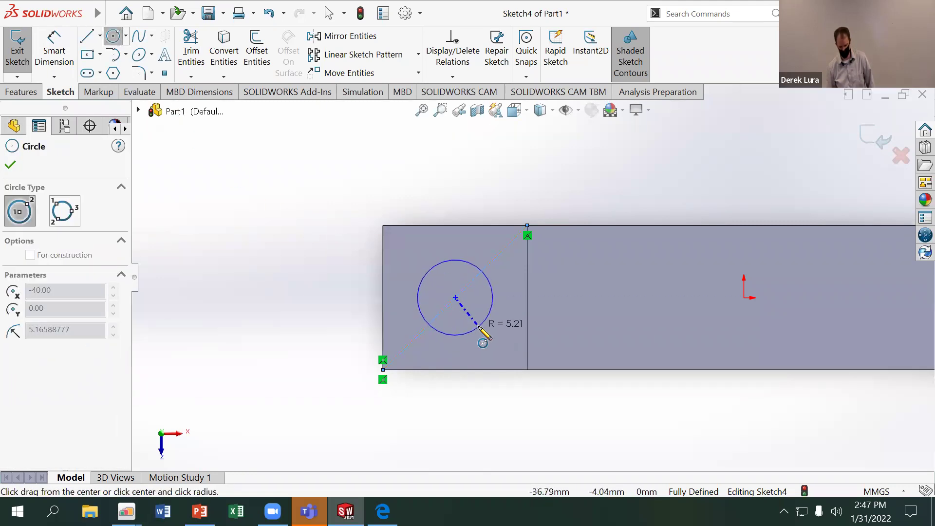
left_click(482, 325)
left_click(54, 54)
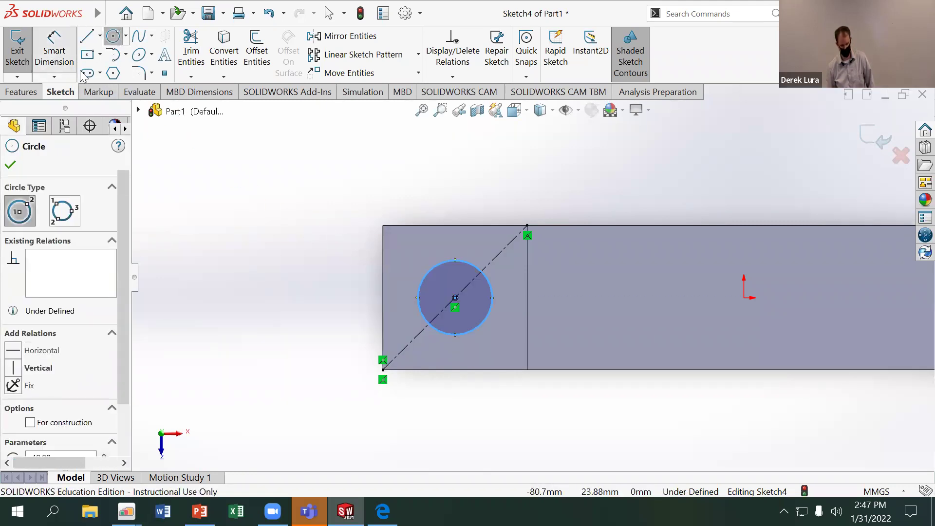
left_click(425, 279)
left_click(254, 243)
type("8")
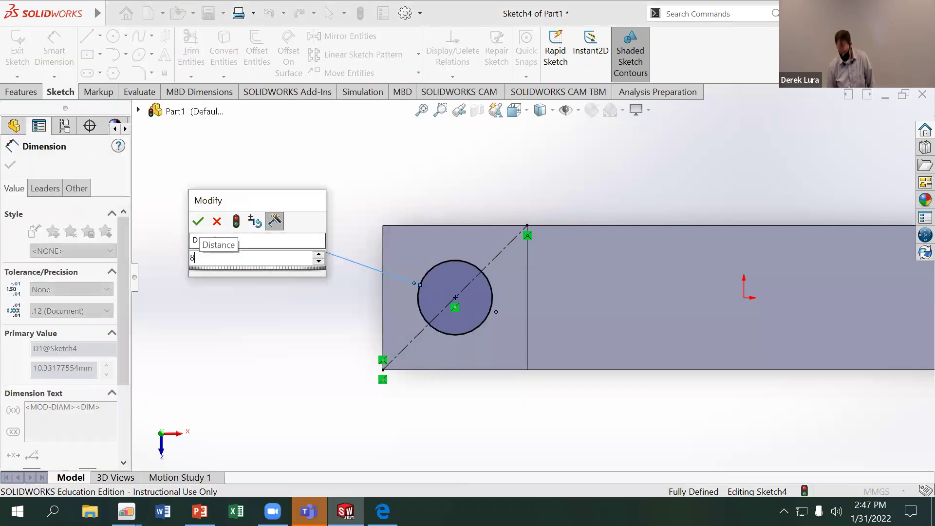
key("Return")
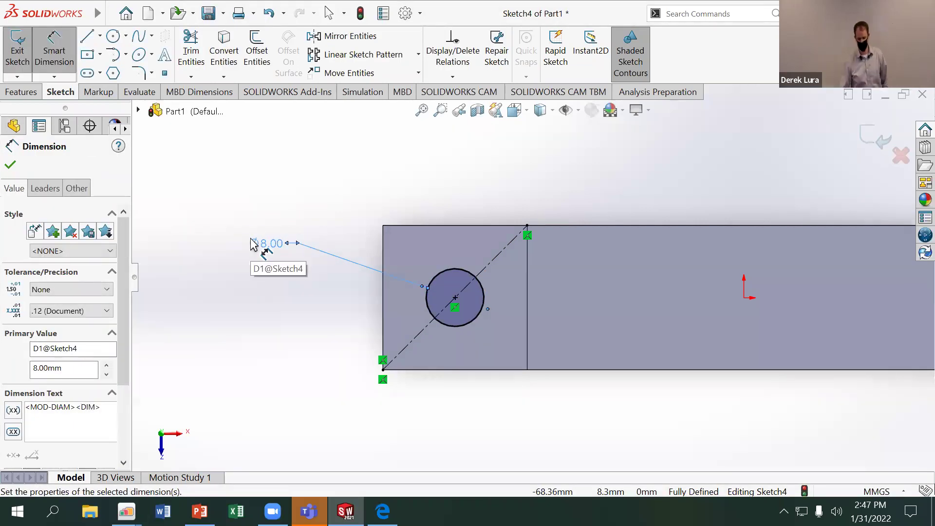
key("Escape")
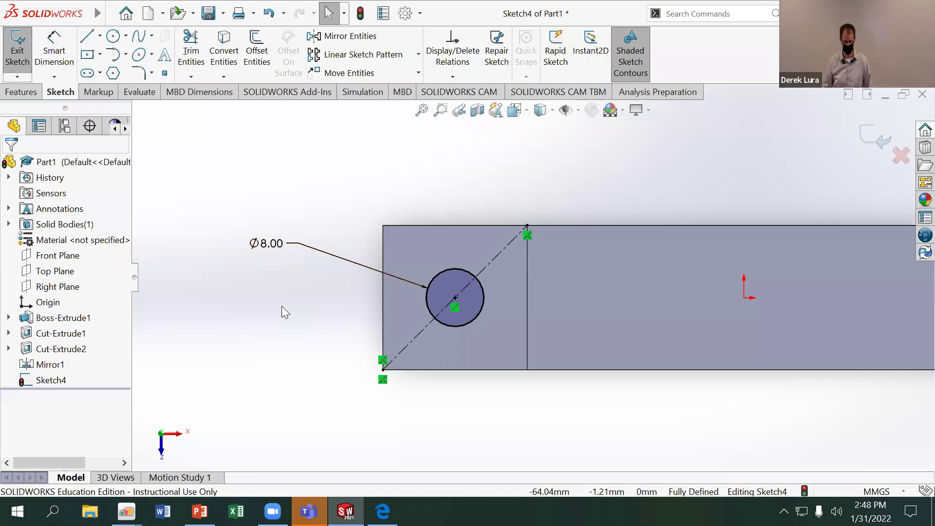
Extrude-cut the circle through the left foot with the Through All end condition
left_click(21, 92)
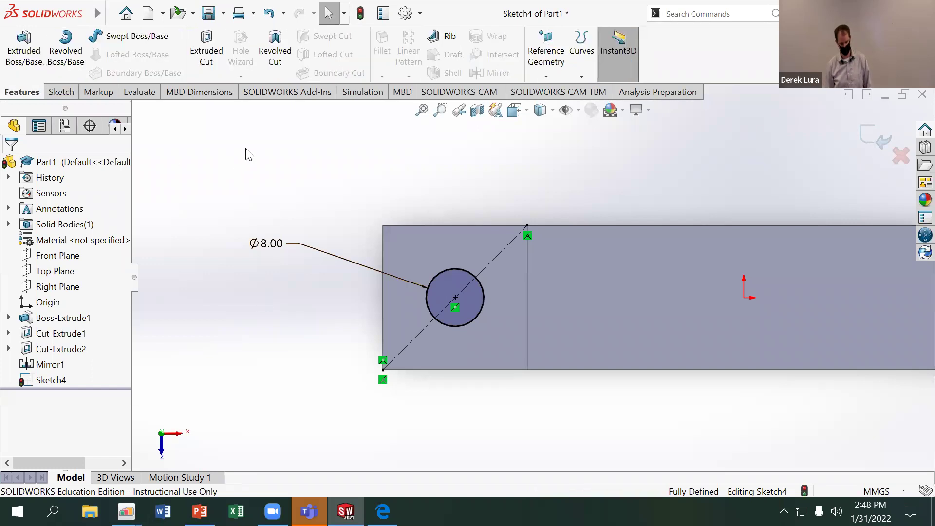
left_click(206, 49)
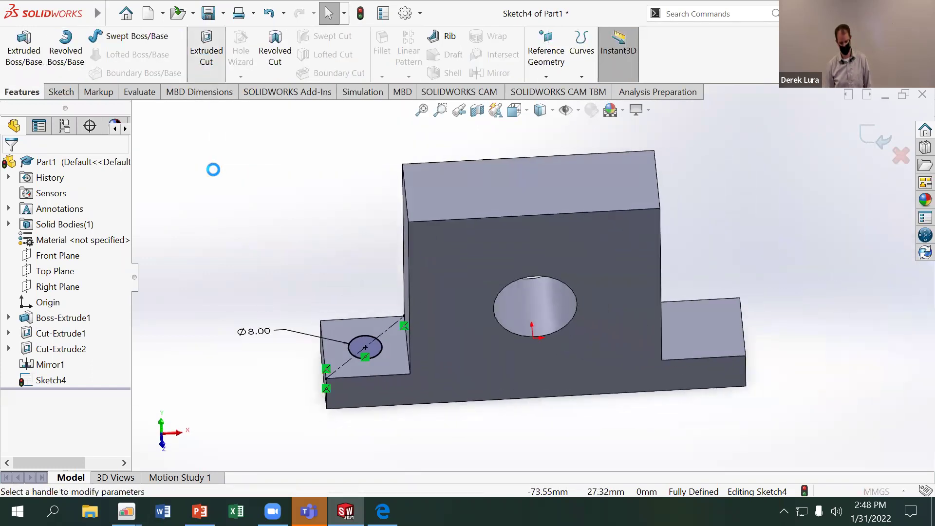
left_click(39, 241)
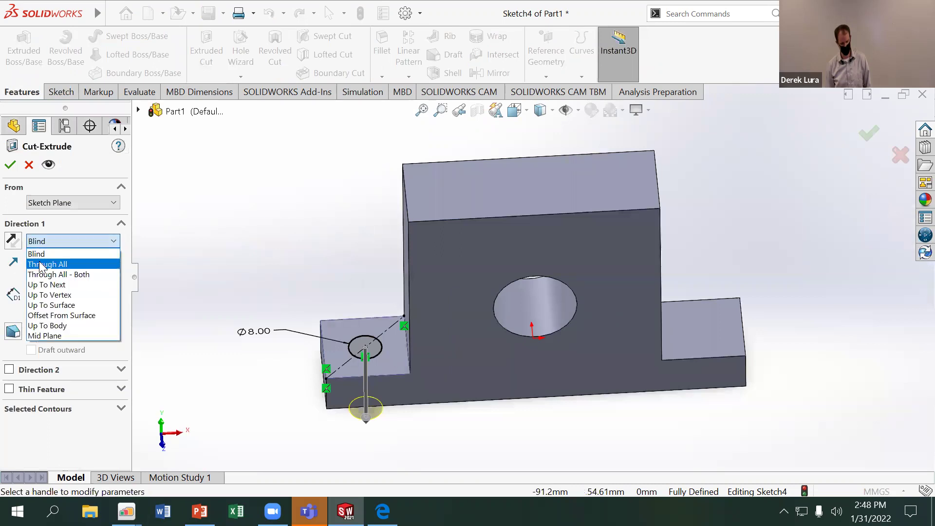
left_click(40, 264)
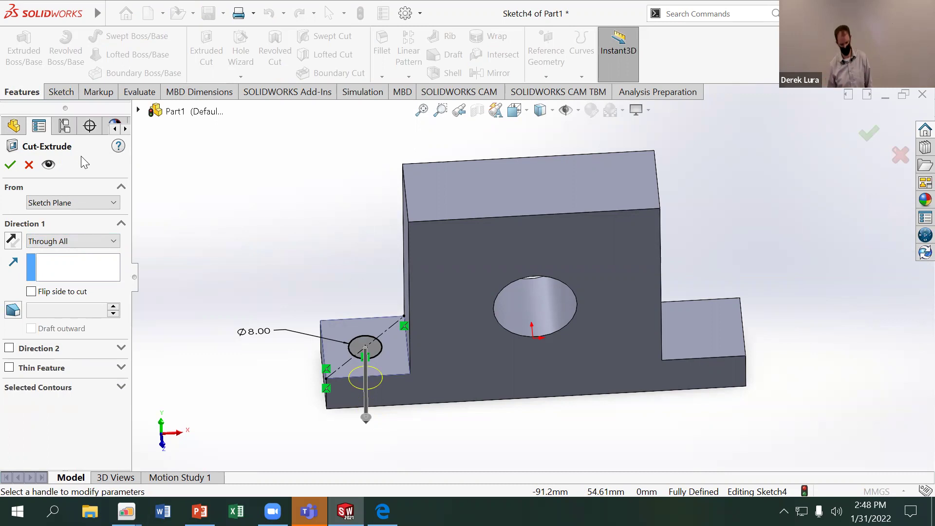
left_click(10, 165)
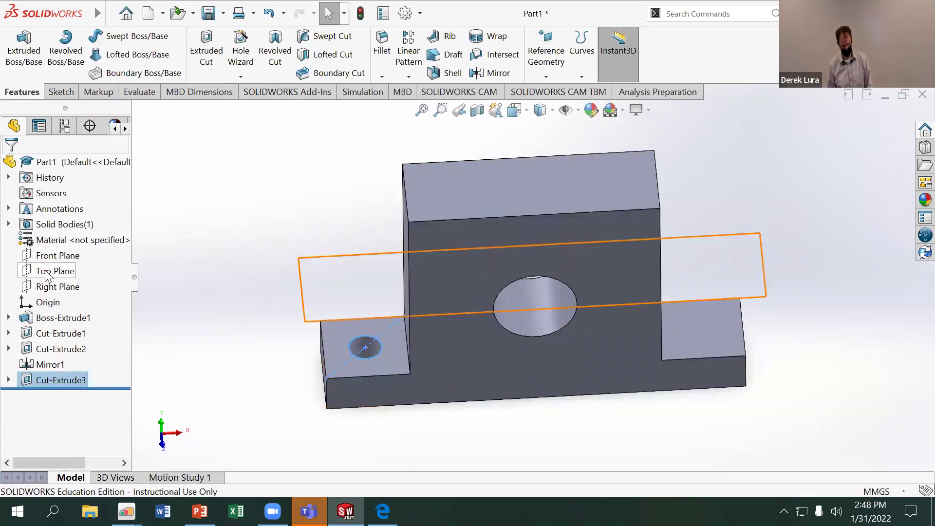
Mirror the foot hole about the Right Plane to the other foot
left_click(54, 286)
left_click(491, 73)
left_click(10, 166)
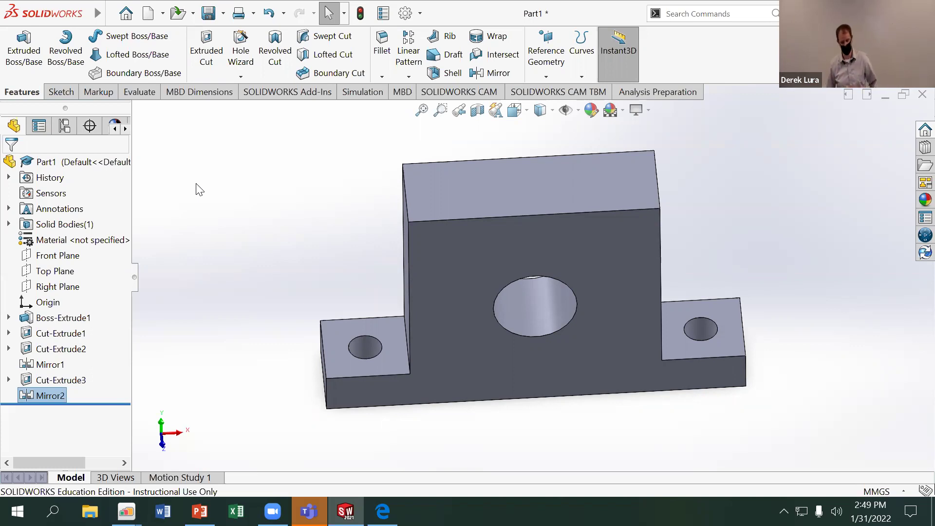
Fillet the block's two upper side edges with a symmetric 30 mm radius
left_click(382, 44)
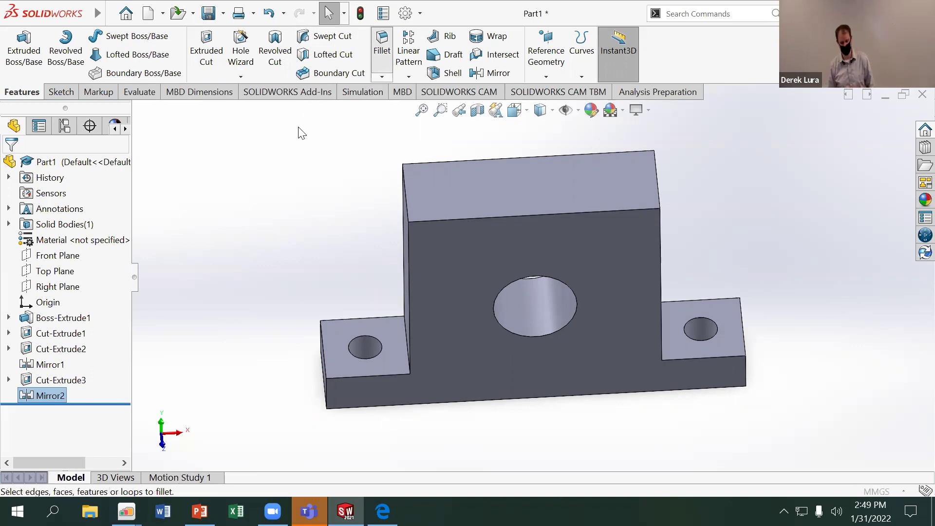
middle_click_drag(302, 133, 439, 167)
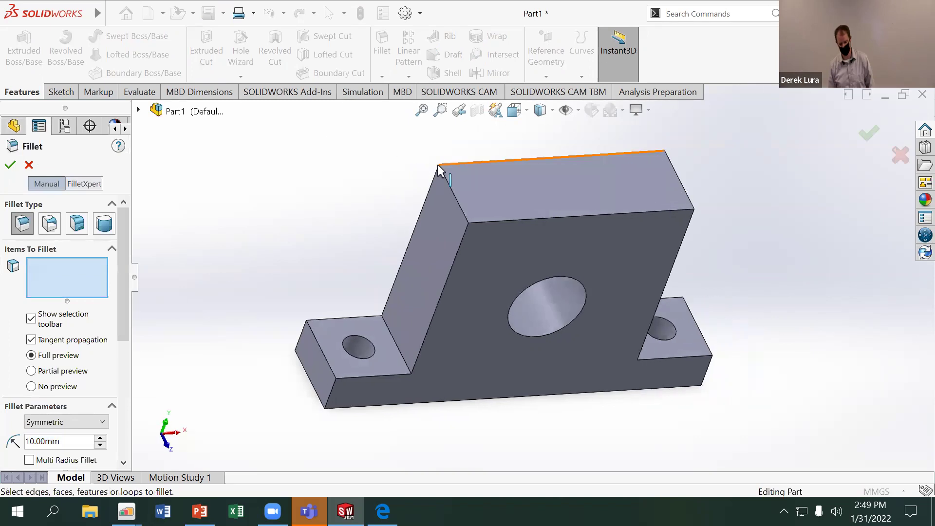
left_click(448, 188)
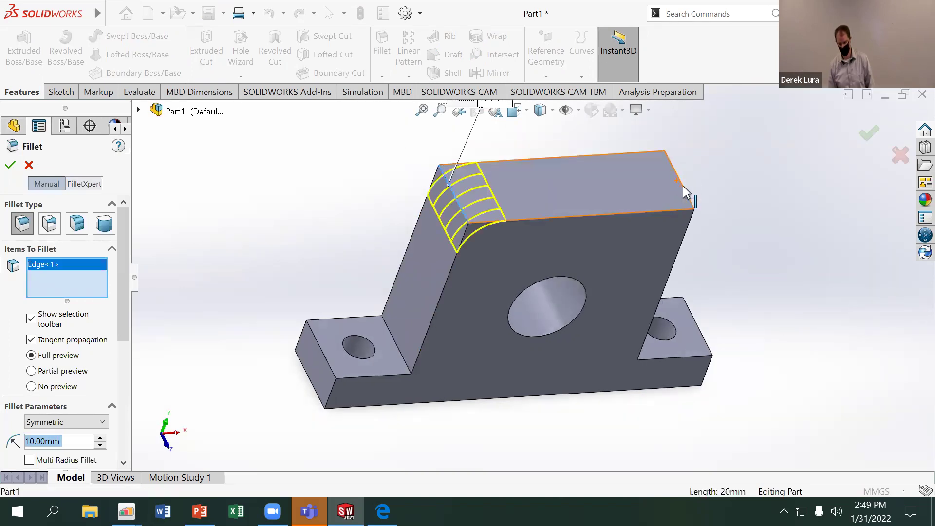
left_click(683, 185)
type("30")
key("Return")
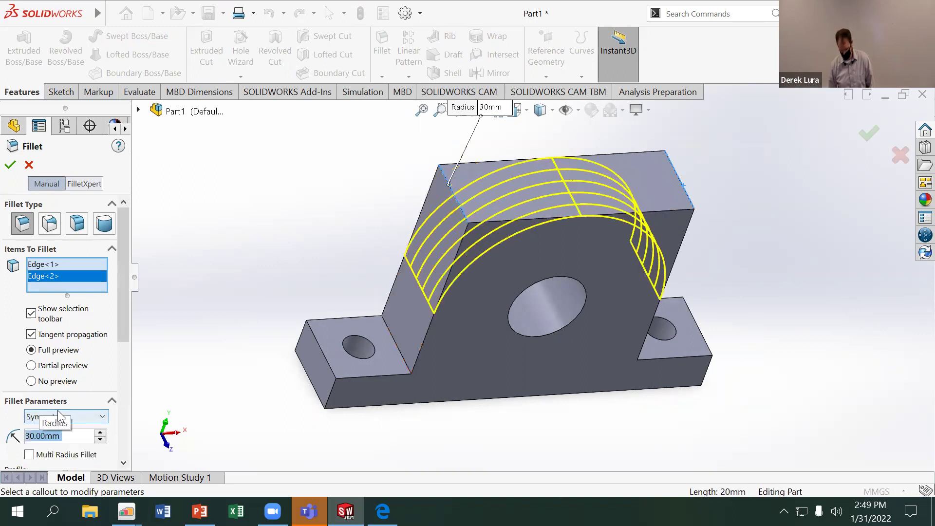
middle_click_drag(281, 238, 243, 195)
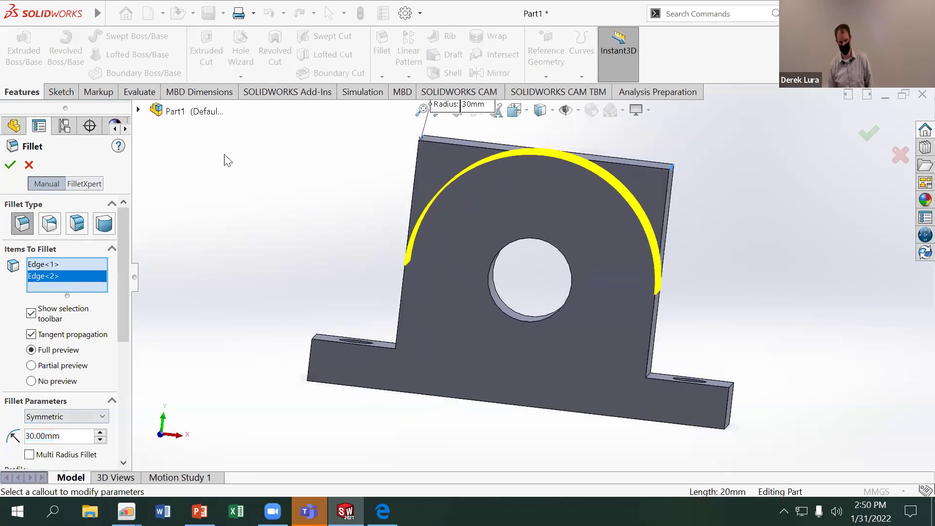
left_click(10, 166)
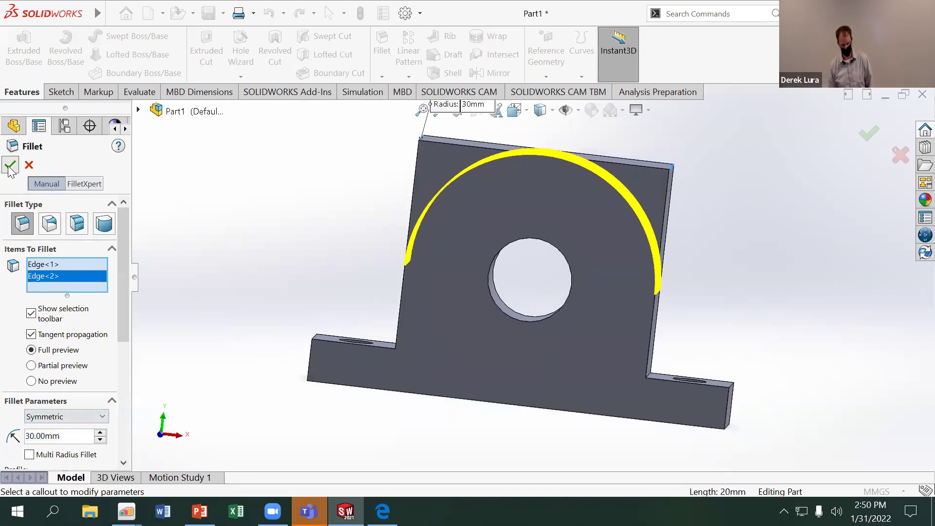
Start a sketch on the block's front face and offset its outer outline 3 mm inward
mouse_move(253, 226)
middle_mouse_down()
mouse_move(247, 213)
mouse_move(251, 223)
middle_mouse_up()
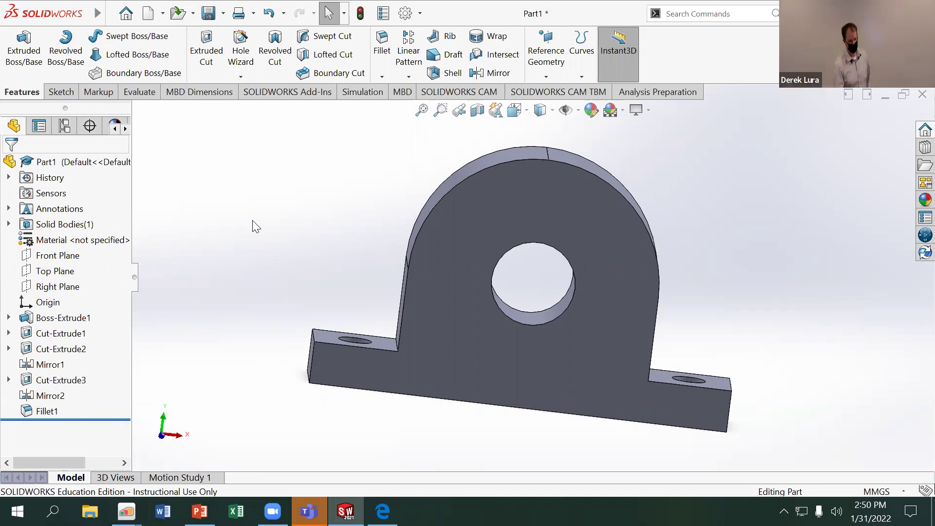
left_click(486, 247)
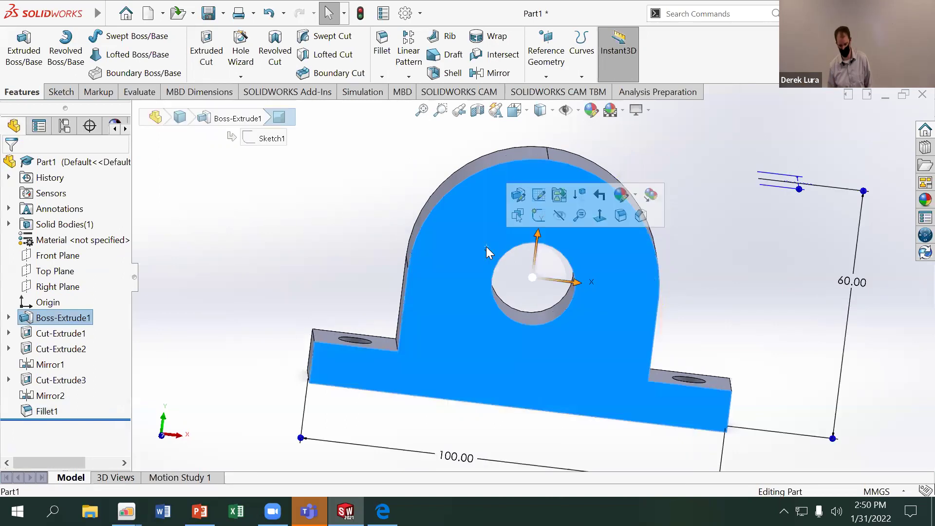
right_click(506, 205)
left_click(540, 148)
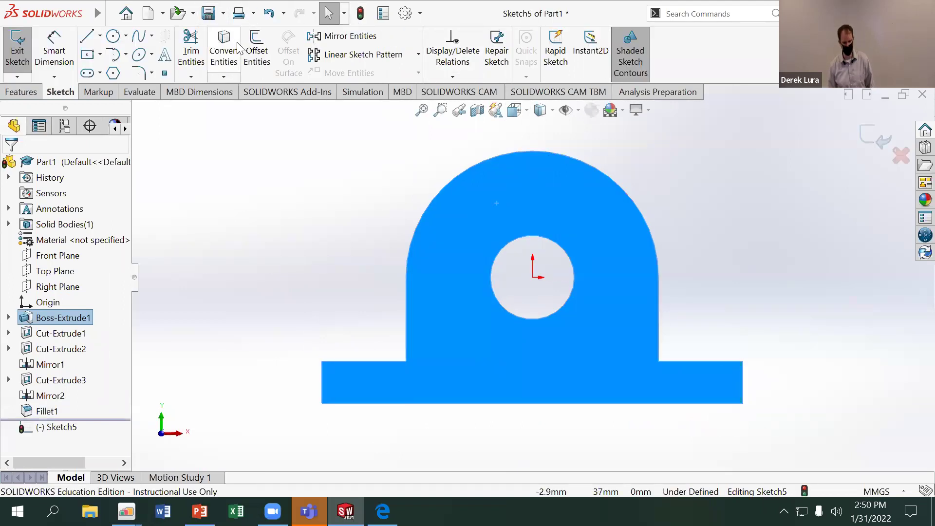
left_click(257, 48)
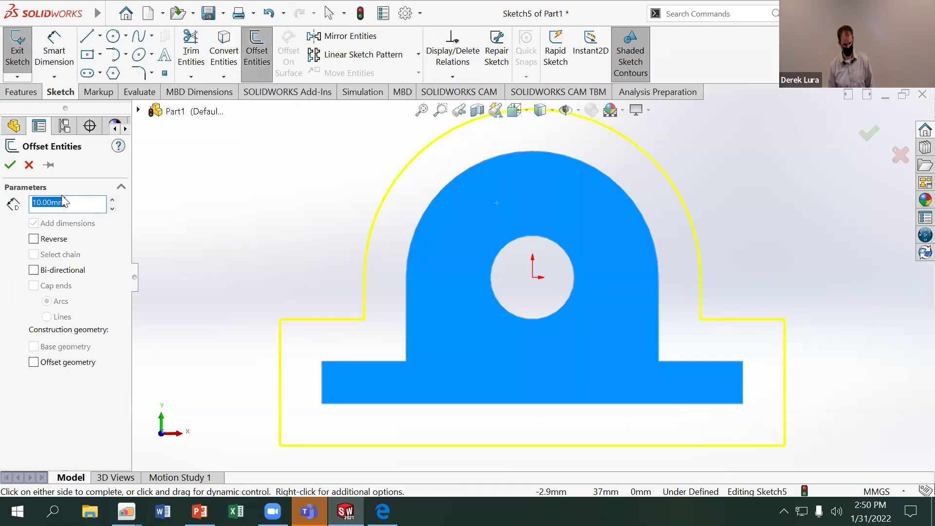
type("30")
key("BackSpace")
key("Return")
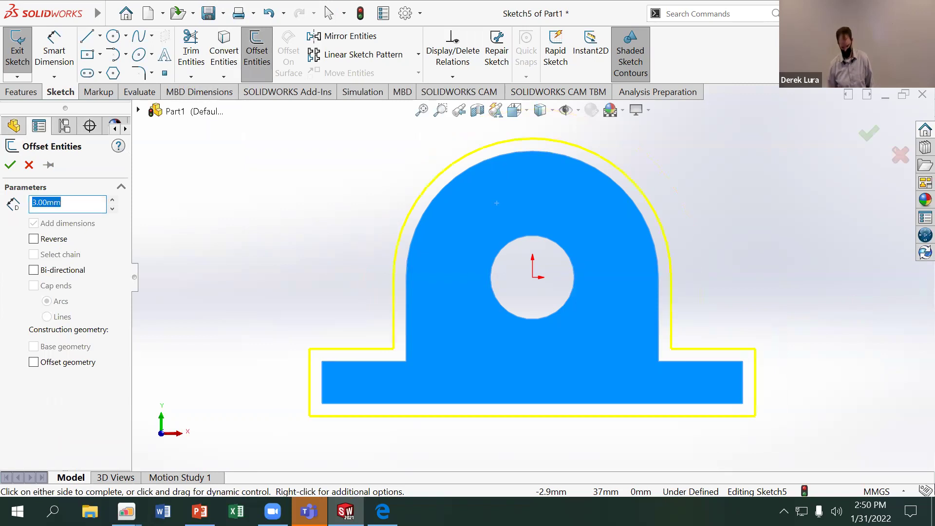
left_click(34, 239)
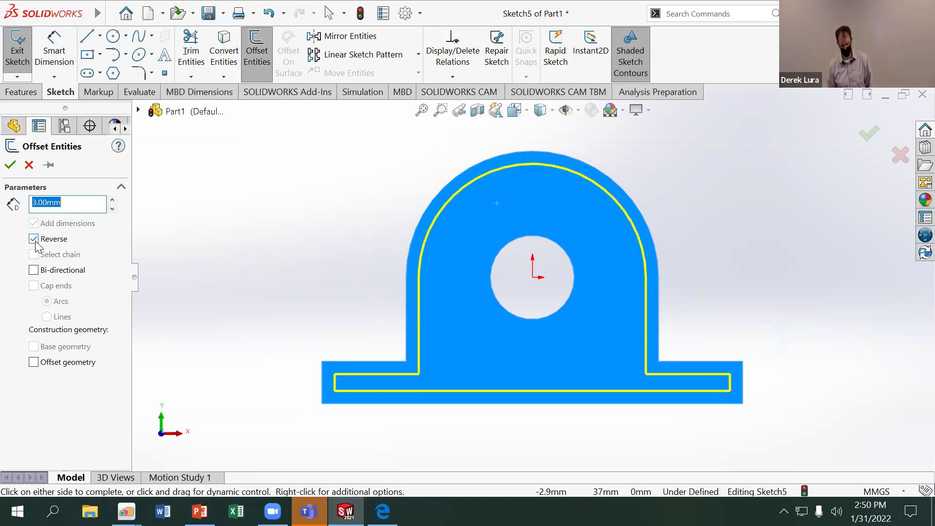
left_click(10, 164)
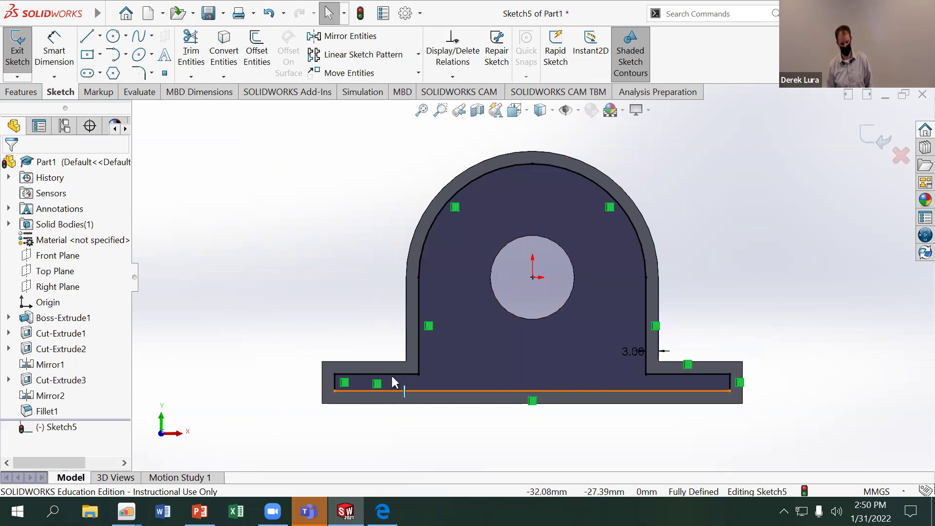
Delete the offset outline's upper horizontal line and short vertical end line inside the left foot
scroll(363, 372, "down", 2)
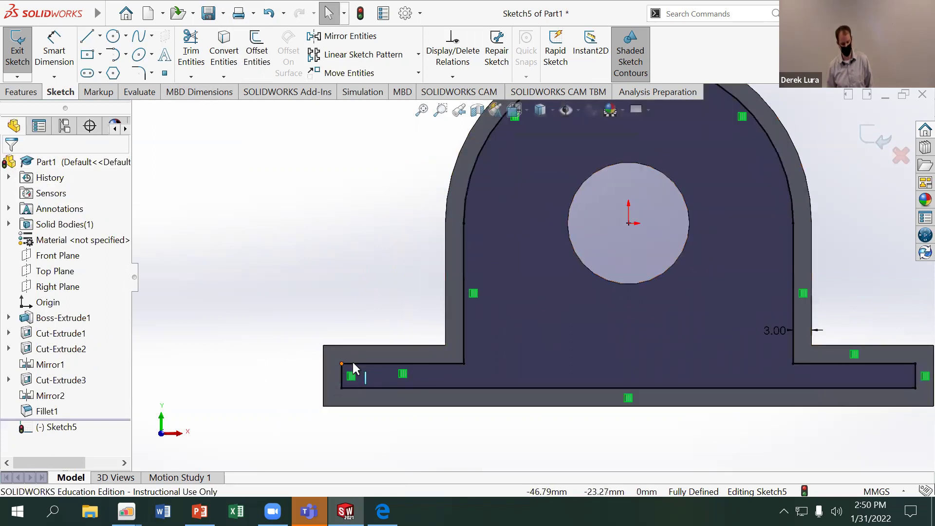
middle_click_drag(381, 304, 382, 355)
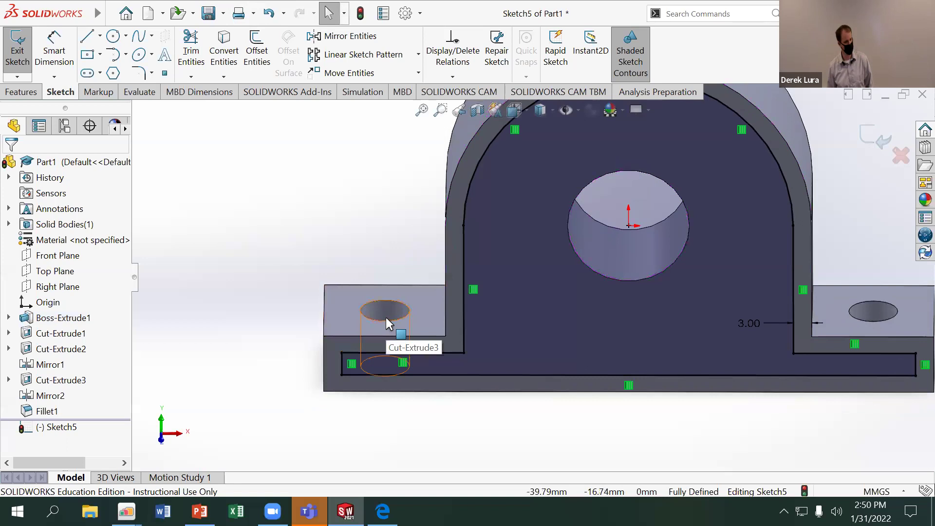
left_click(401, 351)
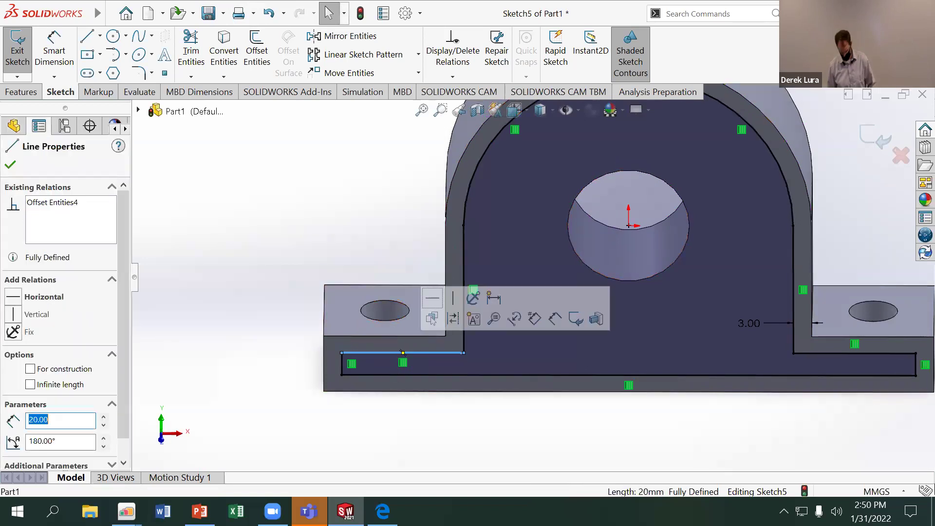
key("Delete")
left_click(343, 362)
key("Delete")
Shorten the offset outline's bottom line from inside the left foot and merge its end with the left vertical line's lower end
left_click_drag(342, 375, 461, 374)
left_click(460, 375, "ctrl")
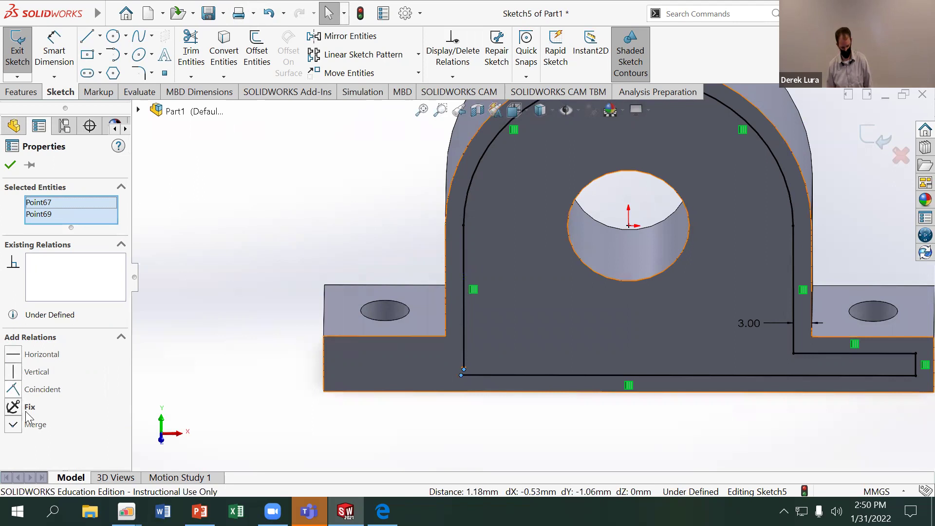
left_click(18, 428)
key("Escape")
Delete the offset outline's upper horizontal line and short vertical end line inside the right foot
middle_click_drag(928, 381, 618, 295, "ctrl")
left_click(579, 268)
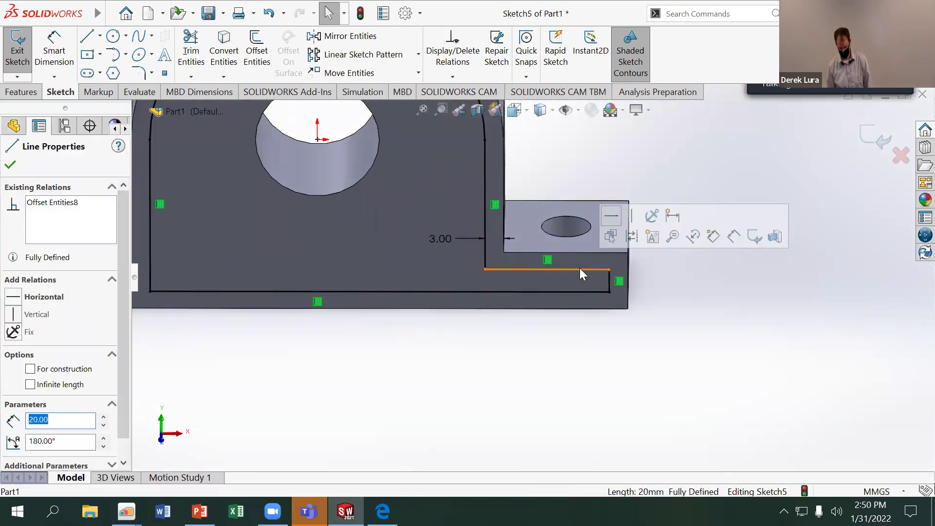
key("Delete")
left_click(608, 277)
key("Delete")
Shorten the outline's bottom line from inside the right foot and merge its end with the right vertical line's lower end
left_click_drag(609, 292, 478, 292)
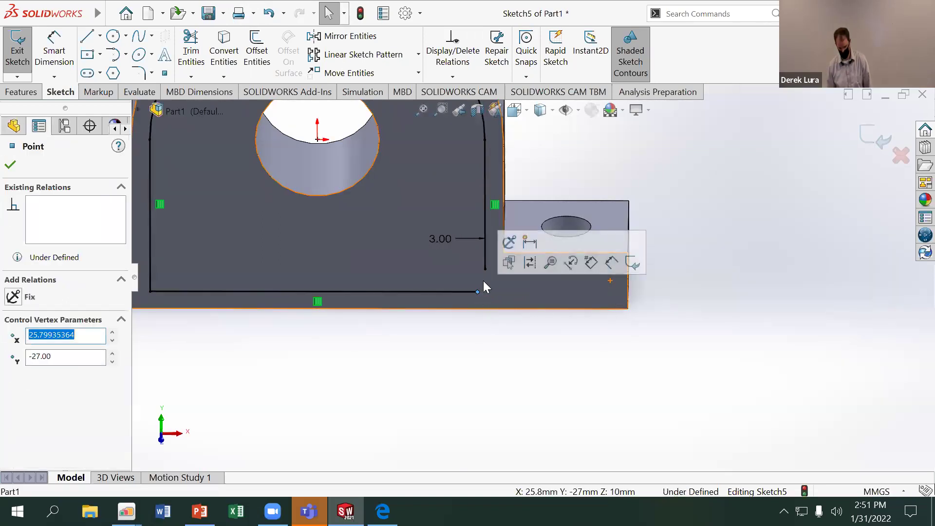
left_click(499, 360)
scroll(485, 270, "down", 5)
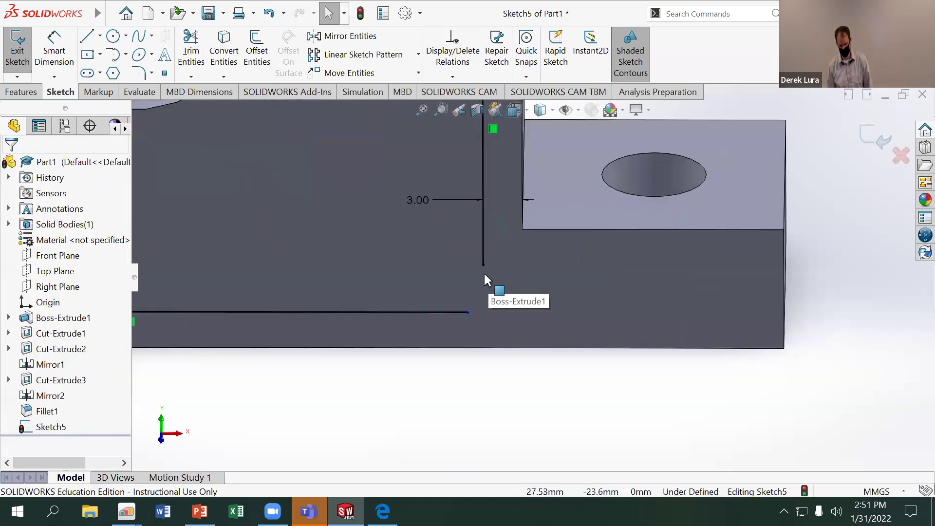
left_click_drag(489, 261, 490, 296)
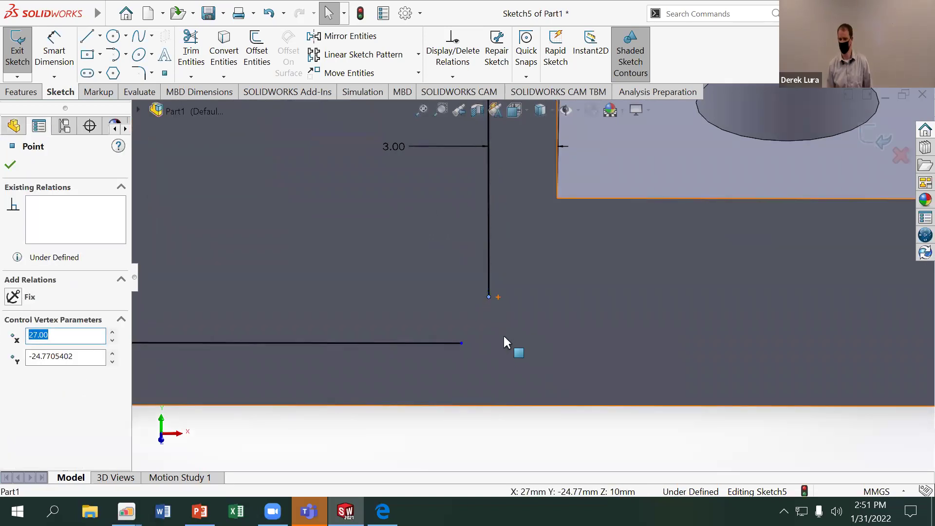
left_click(459, 343, "ctrl")
left_click(430, 453)
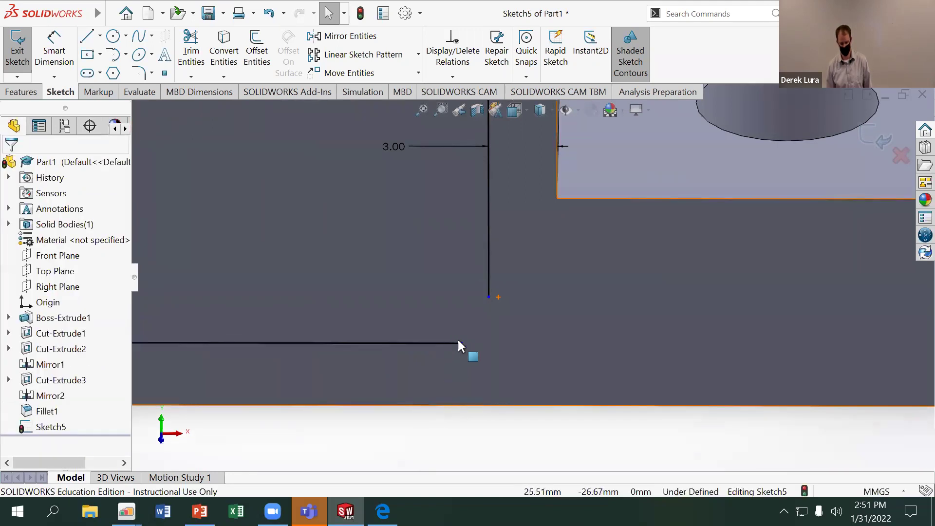
left_click_drag(497, 351, 489, 309)
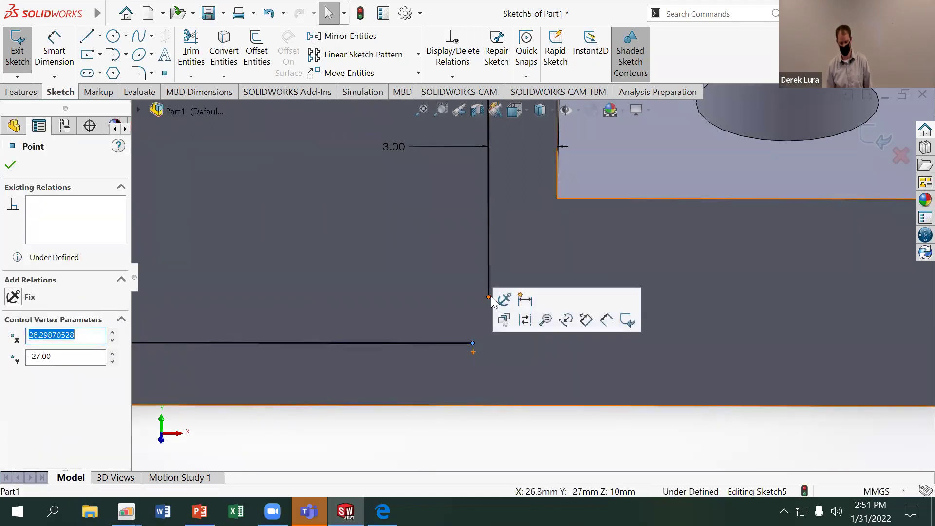
left_click(472, 343)
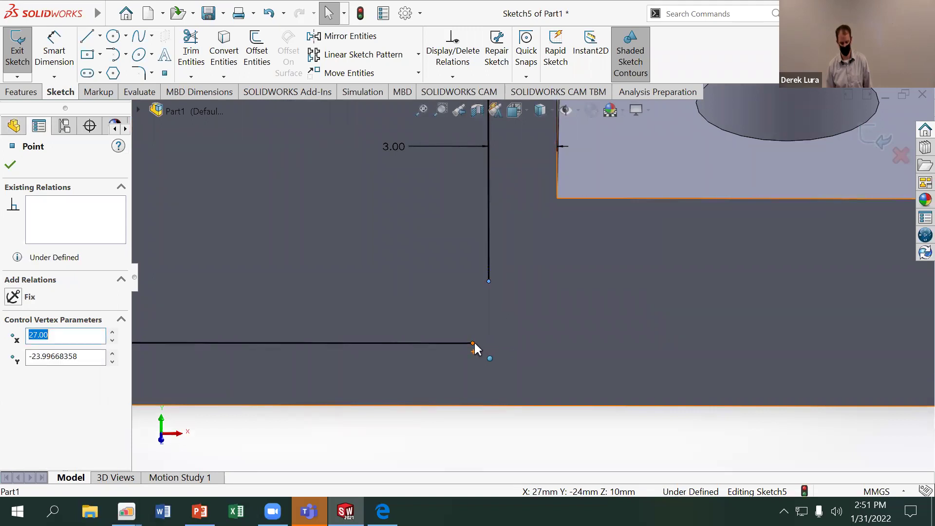
left_click(489, 281, "ctrl")
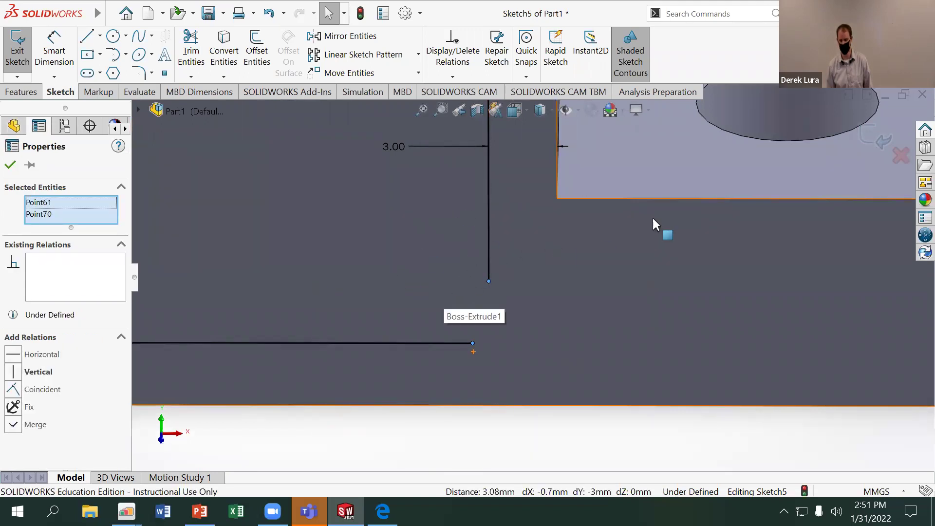
left_click(29, 424)
left_click(529, 414)
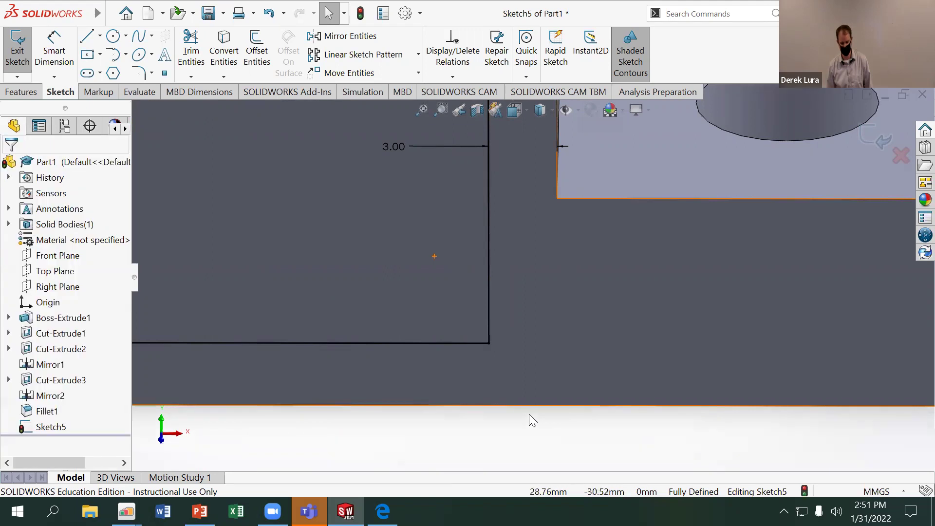
Offset the center hole's front edge 3 mm outward in the same sketch
scroll(529, 414, "up", 5)
scroll(489, 205, "up", 4)
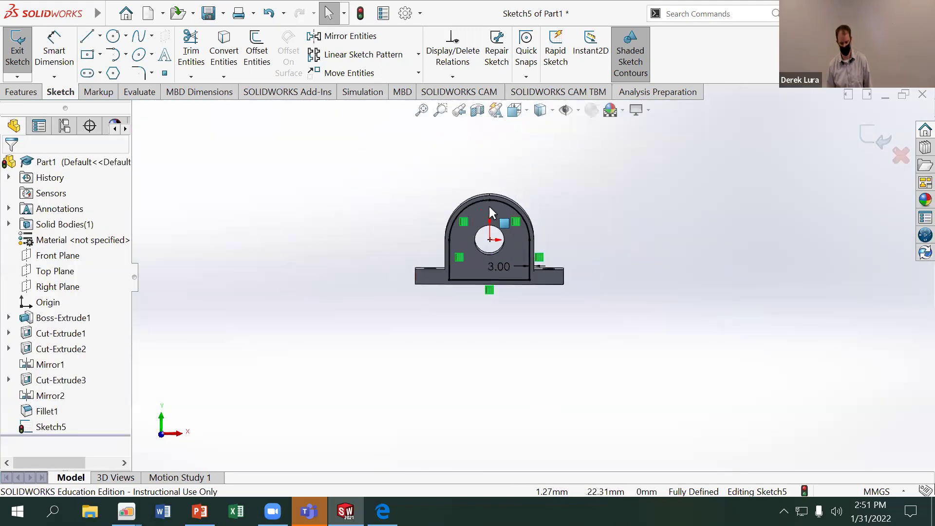
scroll(501, 361, "down", 6)
scroll(542, 238, "up", 3)
scroll(544, 237, "down", 2)
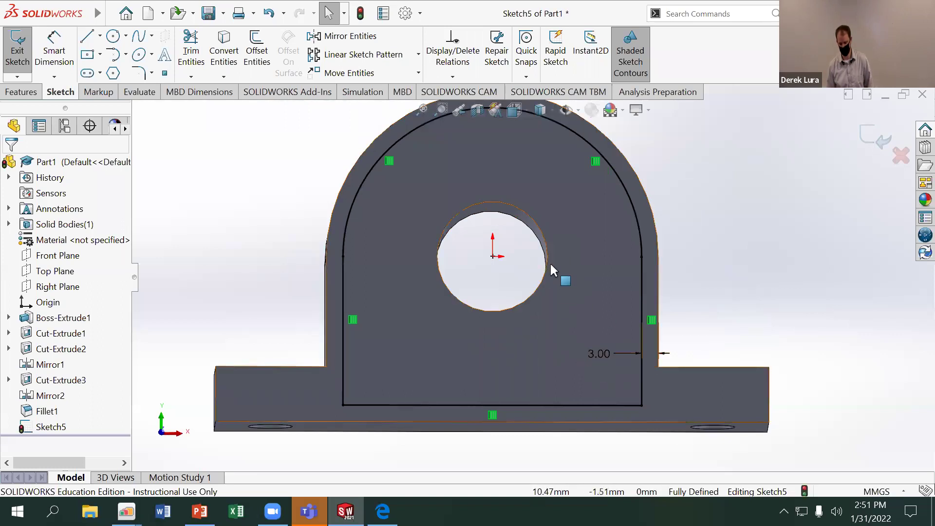
middle_click_drag(522, 247, 500, 337)
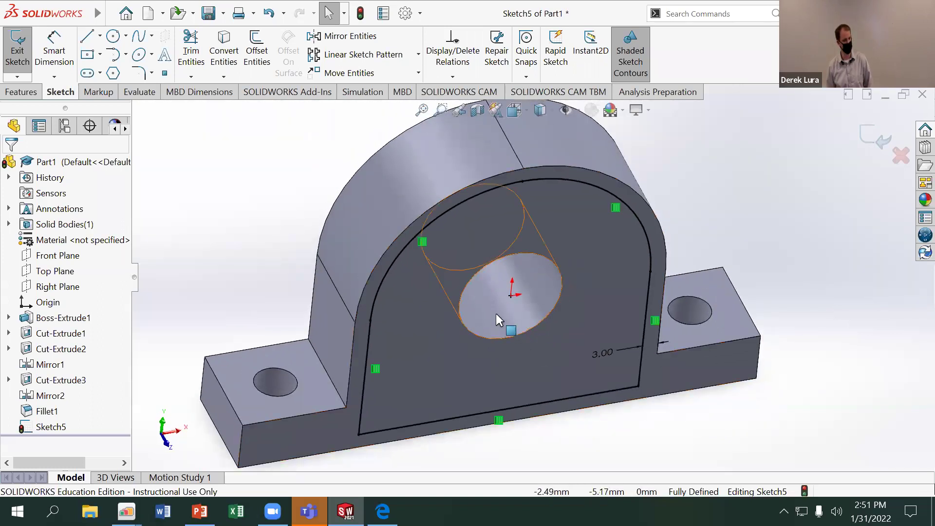
middle_click_drag(495, 304, 452, 209)
left_click(256, 51)
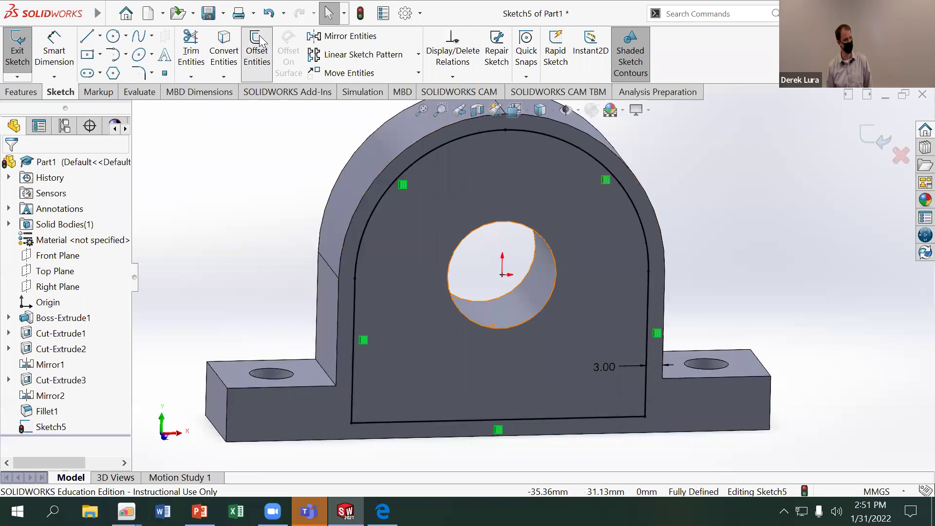
left_click(451, 257)
left_click(10, 167)
middle_click_drag(245, 236, 261, 209)
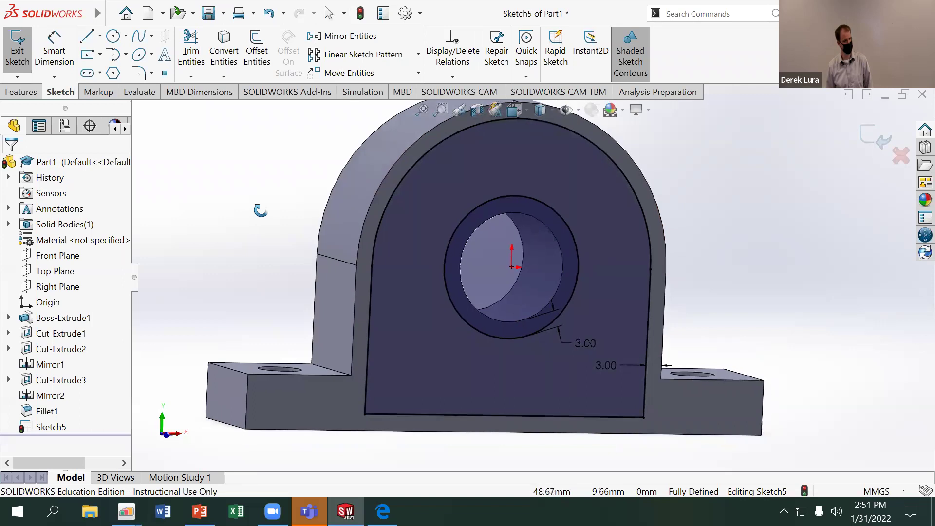
Cut-extrude the region between the outline and the offset circle to a blind depth of 10 mm
left_click(23, 92)
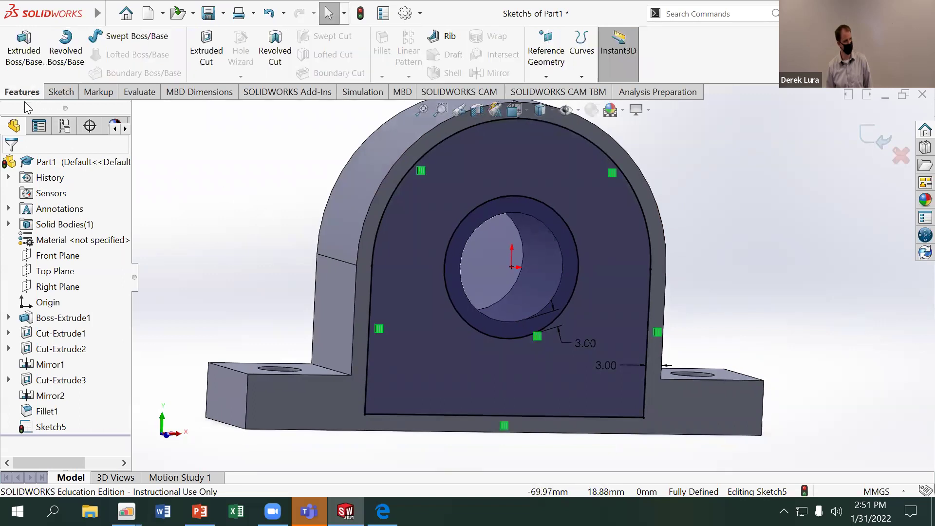
left_click(206, 45)
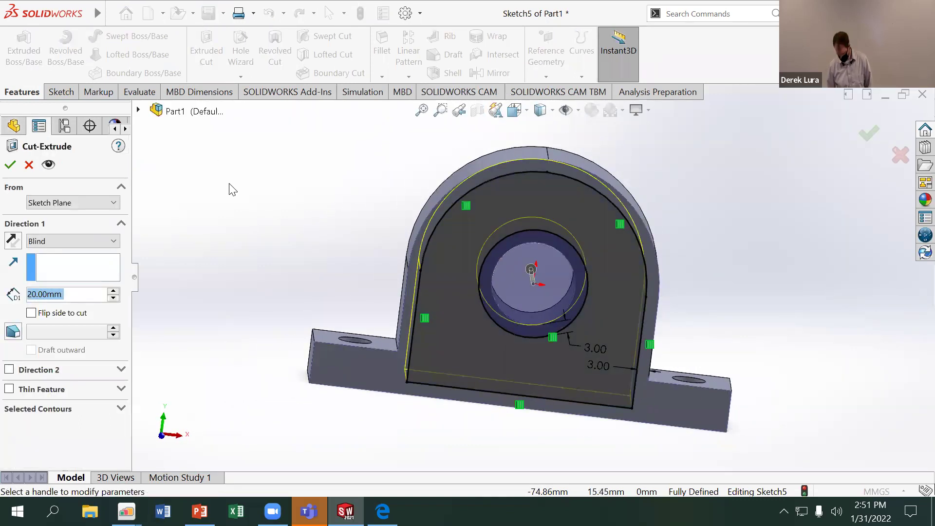
type("10")
key("Return")
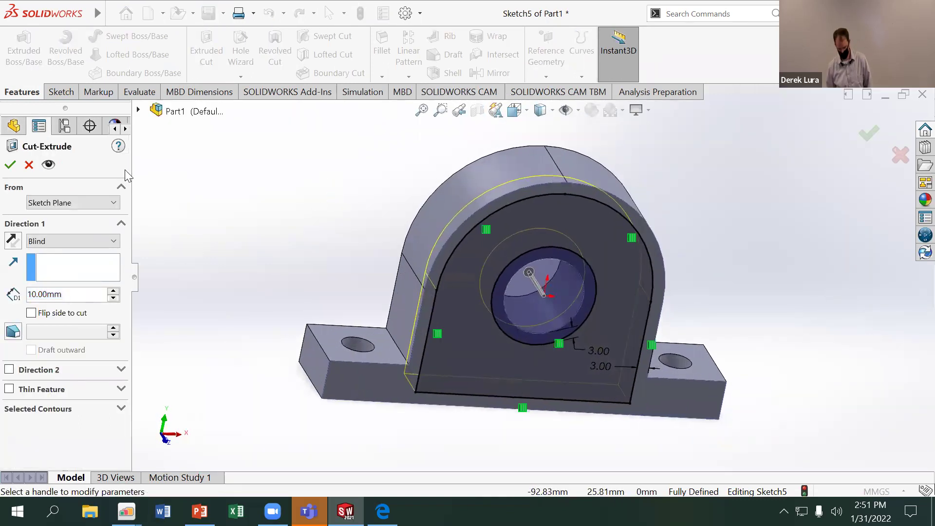
left_click(10, 164)
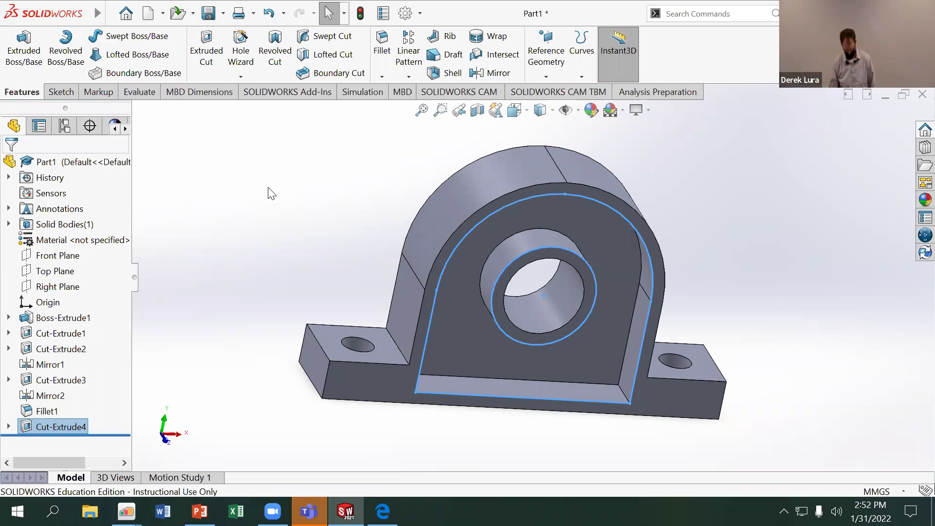
left_click(268, 192)
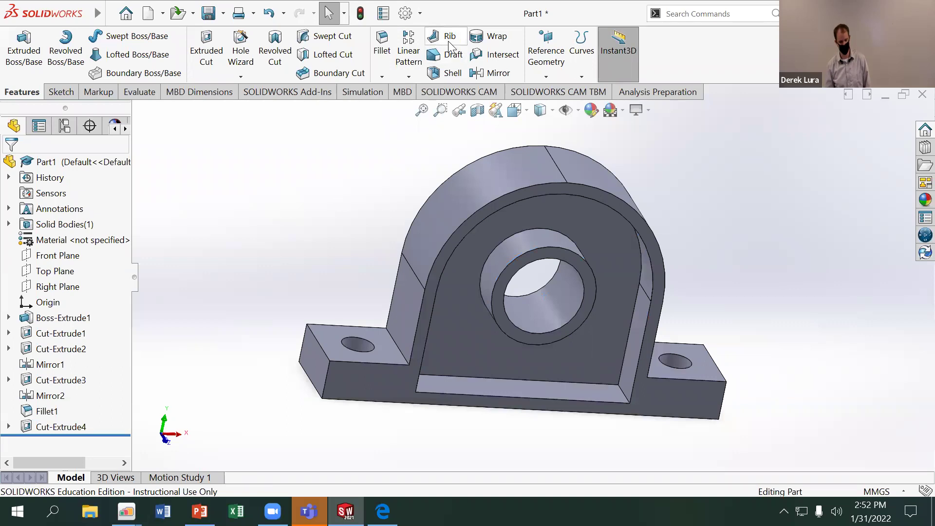